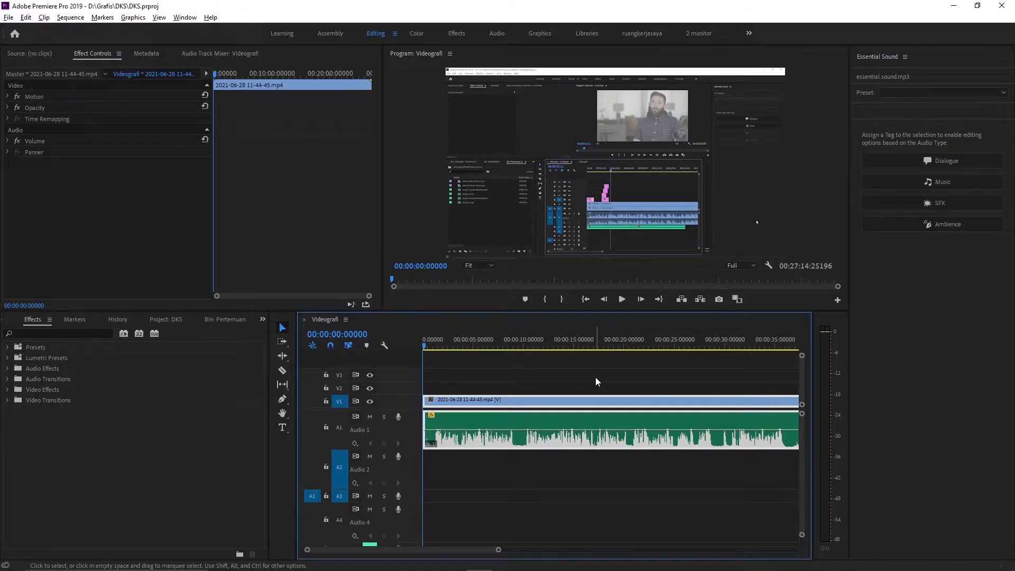
Play the opening seconds of the Videografi sequence from the start to listen to the background noise
key(equal)
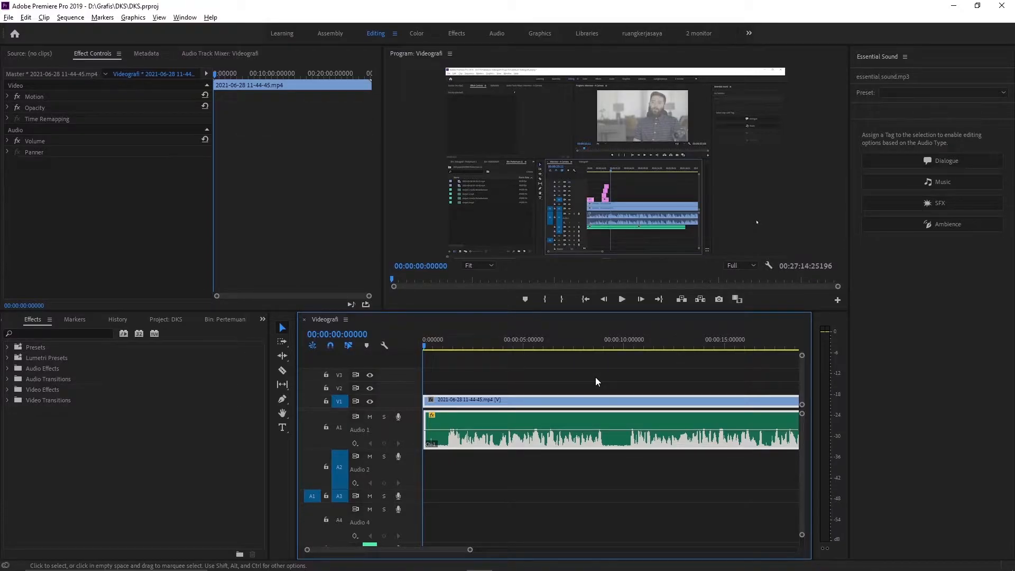
key(space)
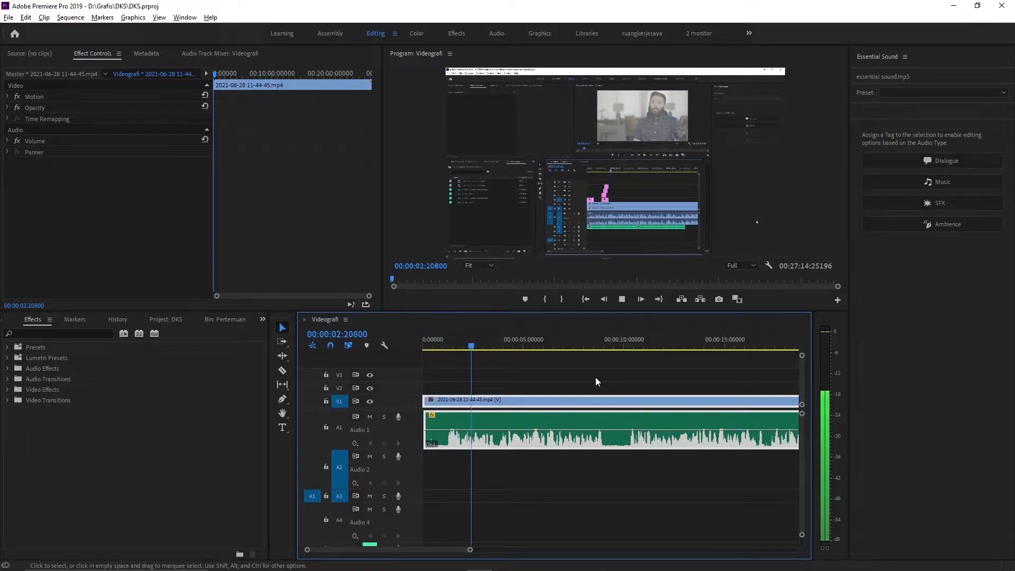
key(space)
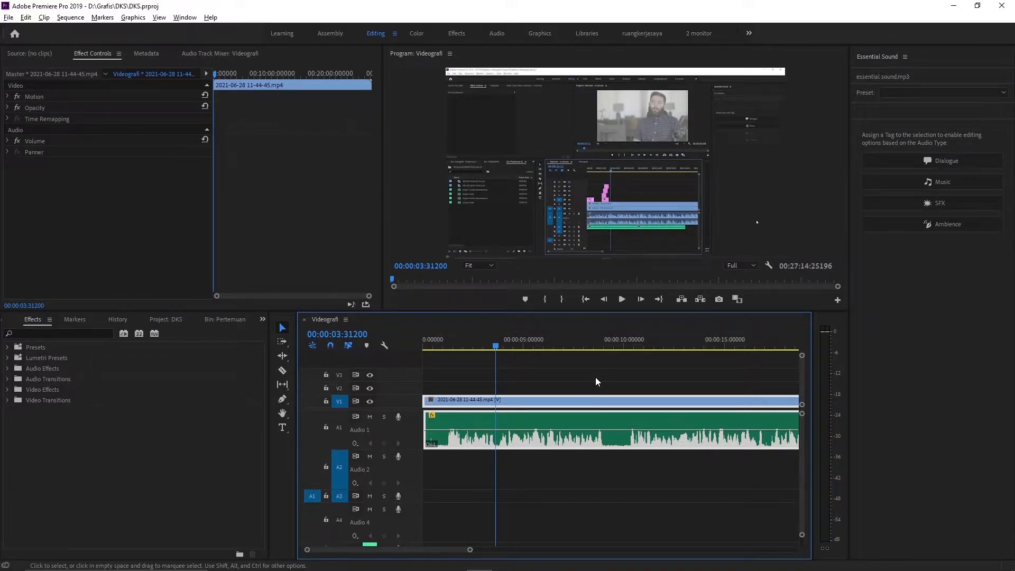
drag(435, 344, 399, 348)
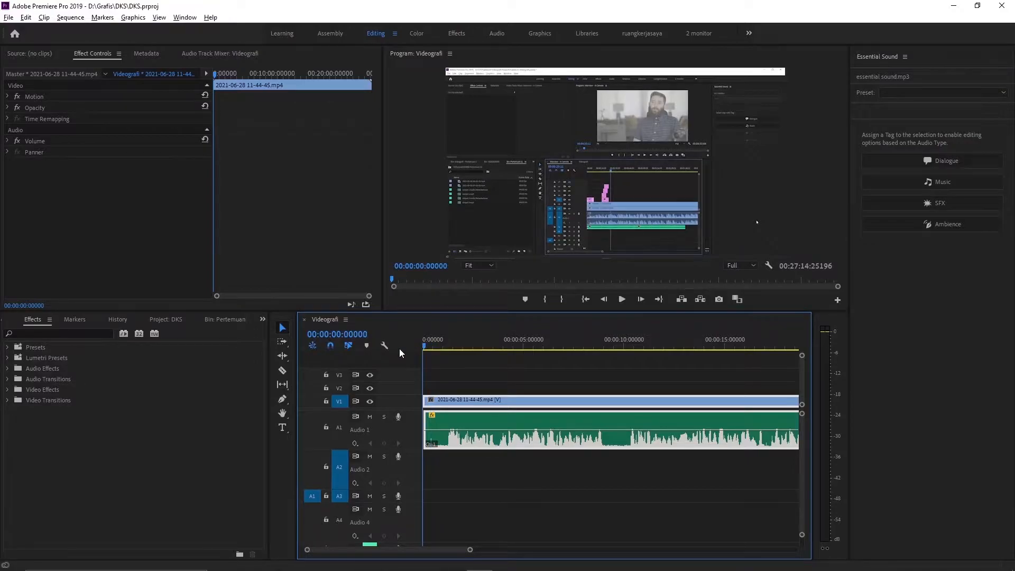
key(space)
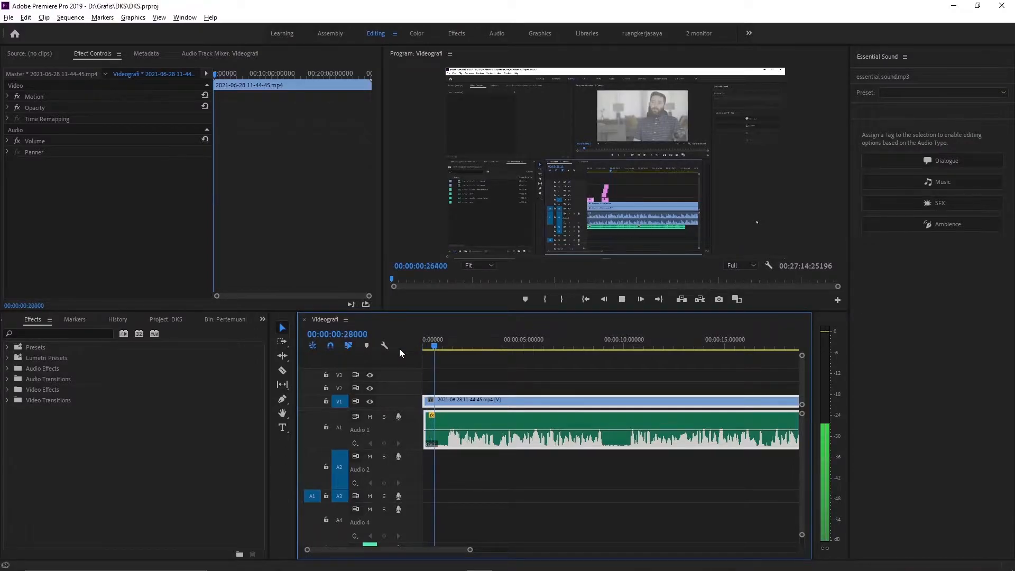
key(space)
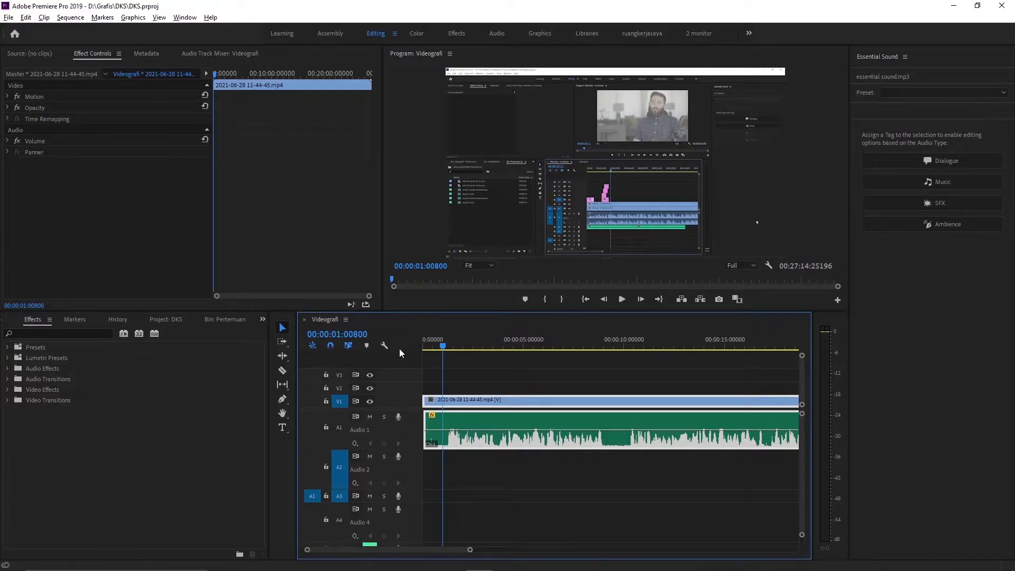
Find the Adaptive Noise Reduction effect and apply it to the Audio 1 clip, accepting the newer DeNoise effect as replacement
click(71, 333)
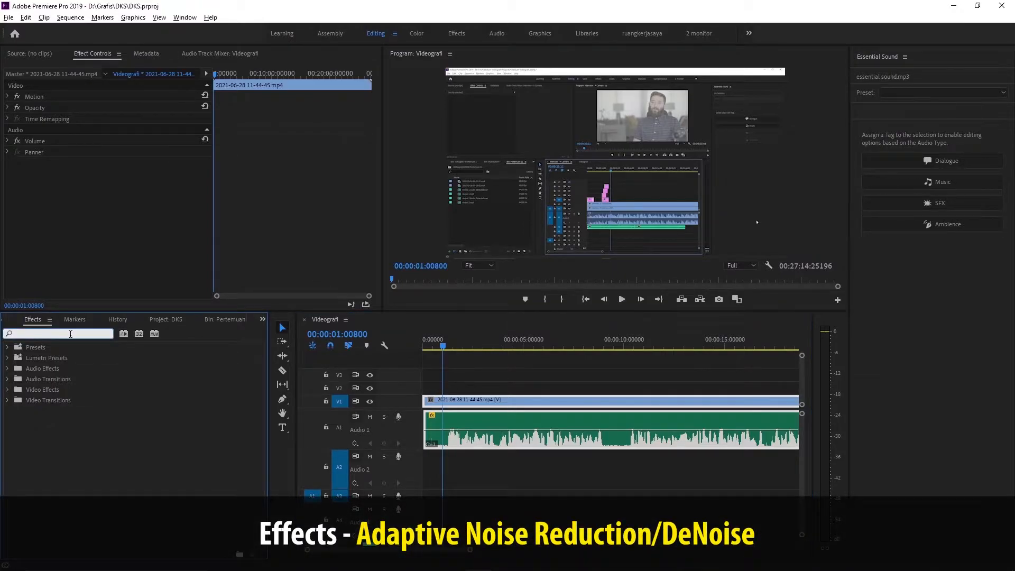
text(adap)
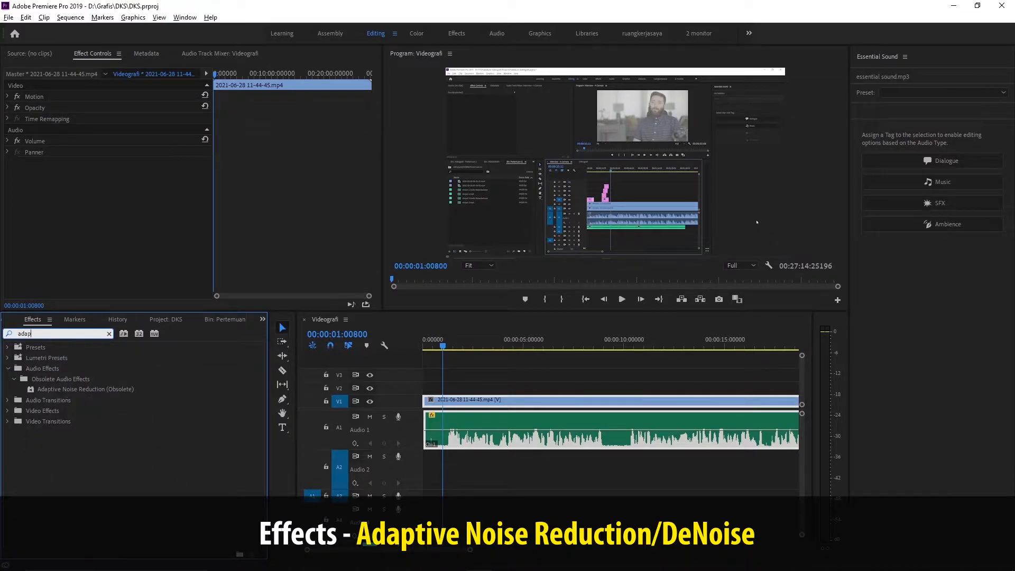
text(t)
click(71, 393)
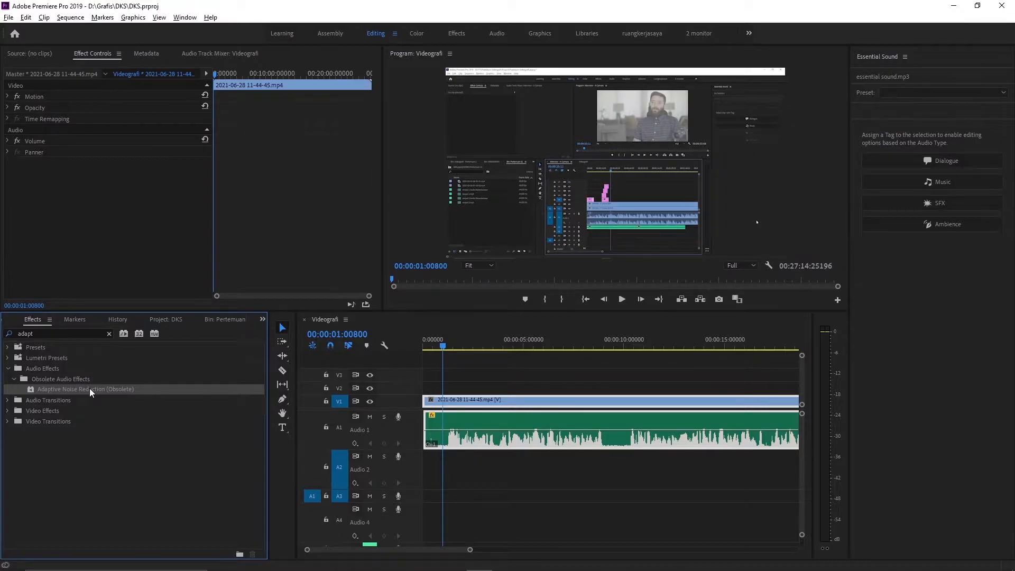
drag(90, 388, 494, 428)
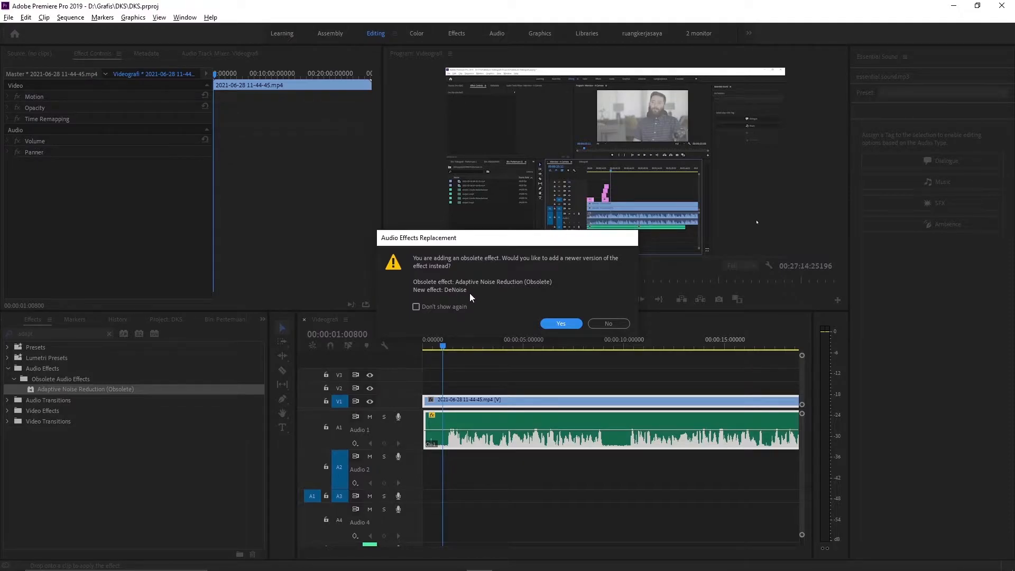
click(570, 326)
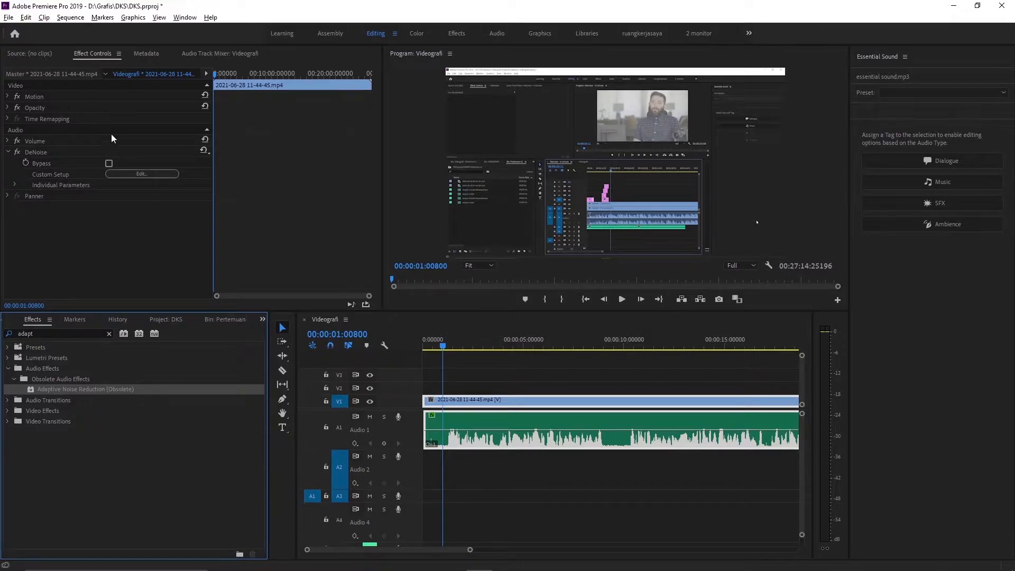
Open the custom setup of the clip's DeNoise effect and play the audio with the default preset
click(44, 153)
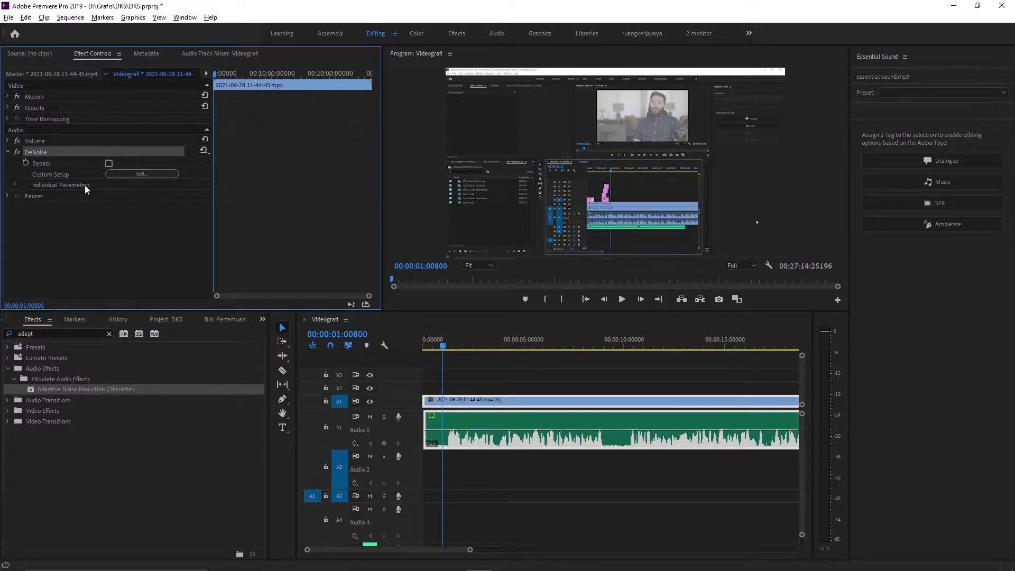
click(130, 175)
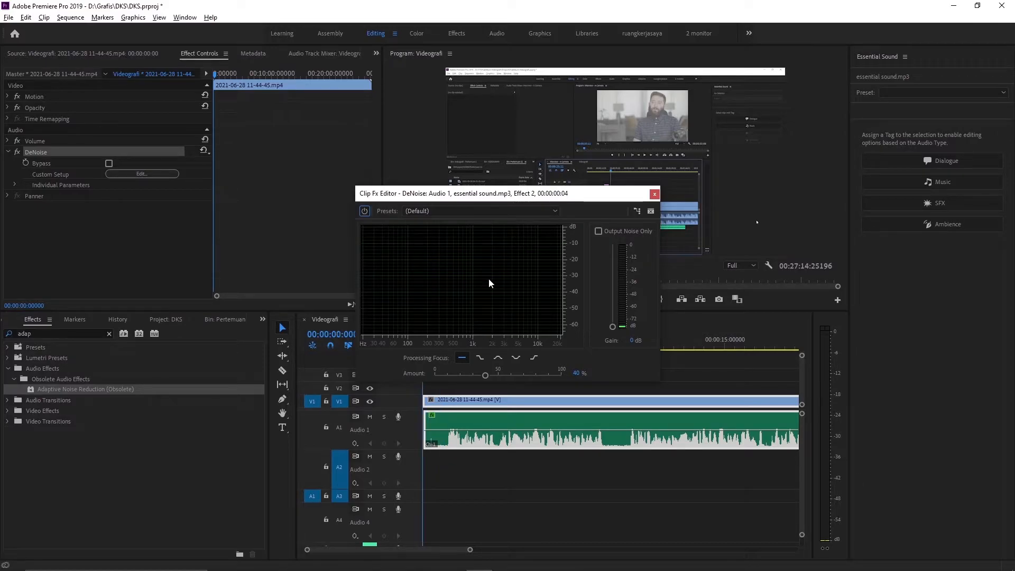
key(space)
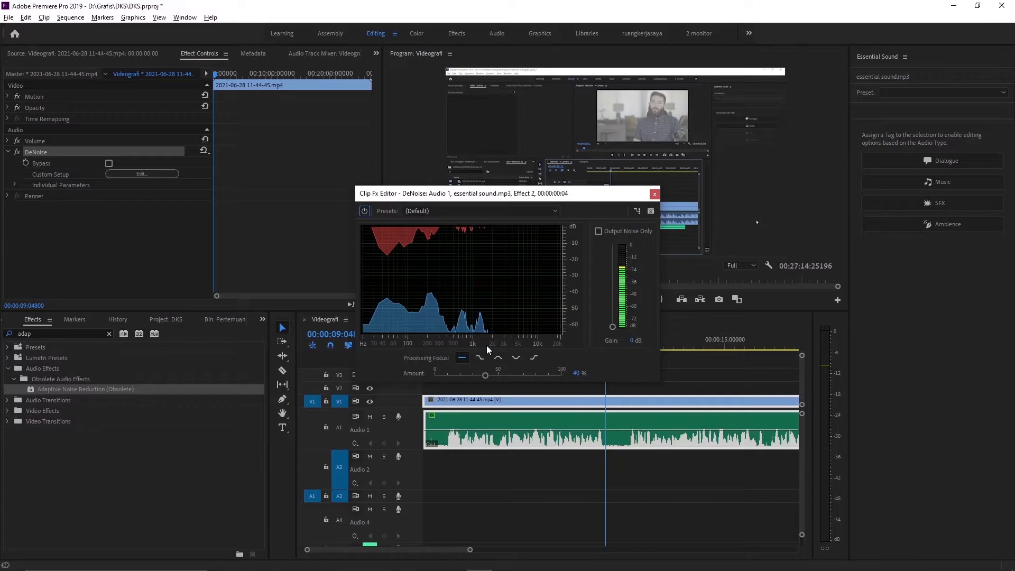
Choose the Heavy Noise Reduction preset for the DeNoise effect
click(471, 214)
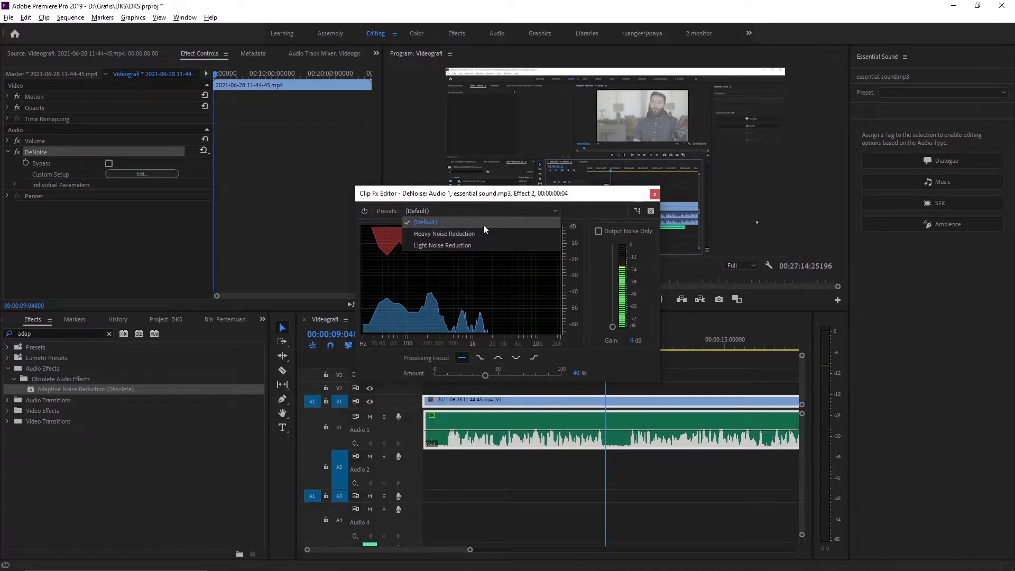
click(456, 235)
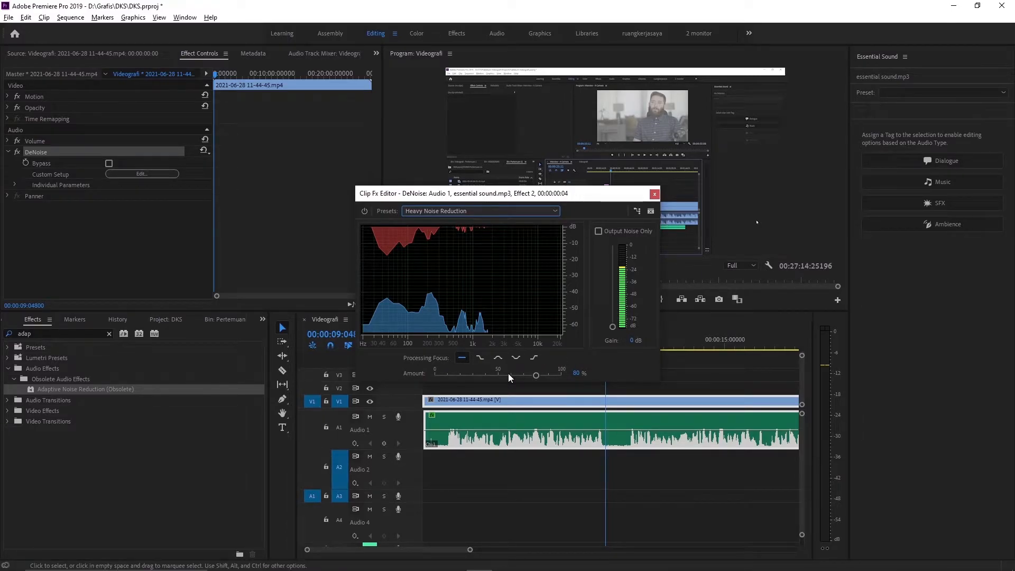
click(447, 211)
click(450, 222)
click(442, 211)
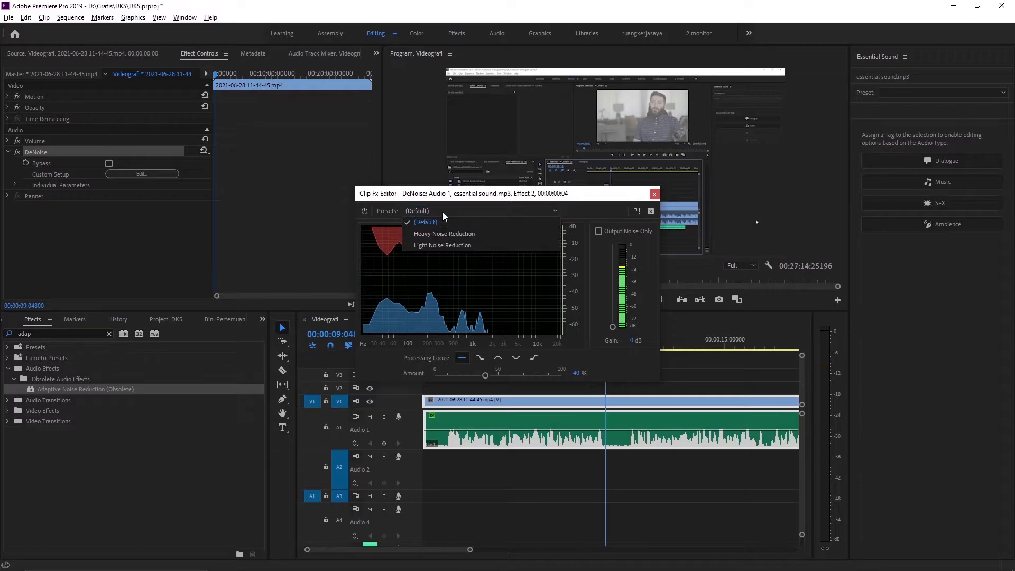
click(452, 233)
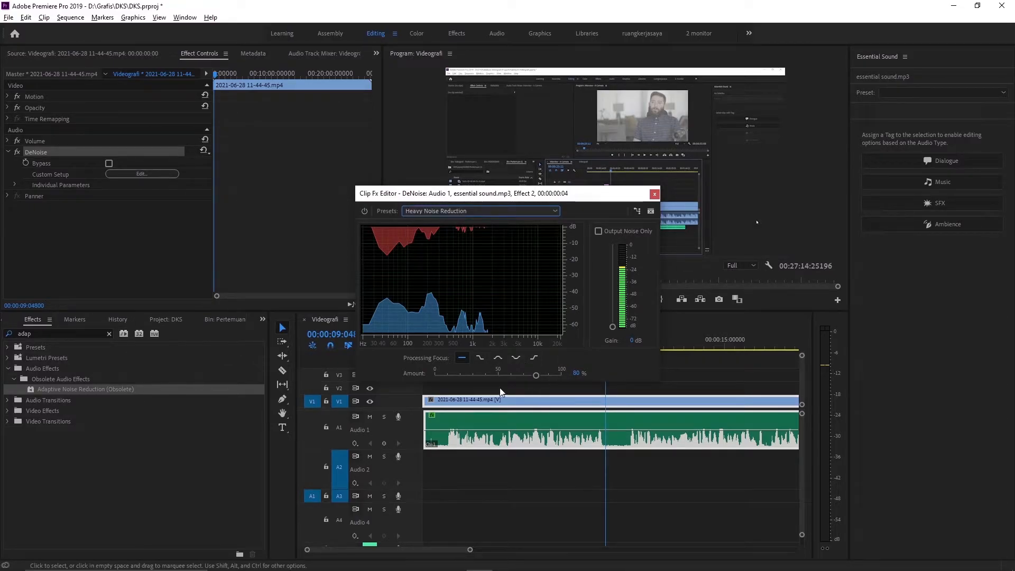
Play the sequence from the start to hear the Audio 1 clip with Heavy Noise Reduction
click(444, 389)
drag(434, 345, 385, 355)
key(space)
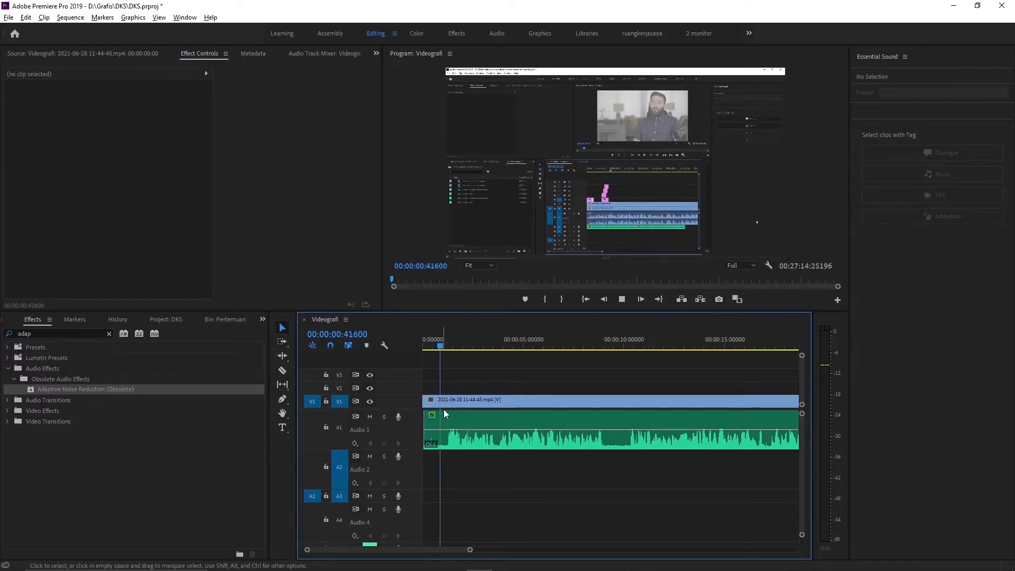
click(460, 425)
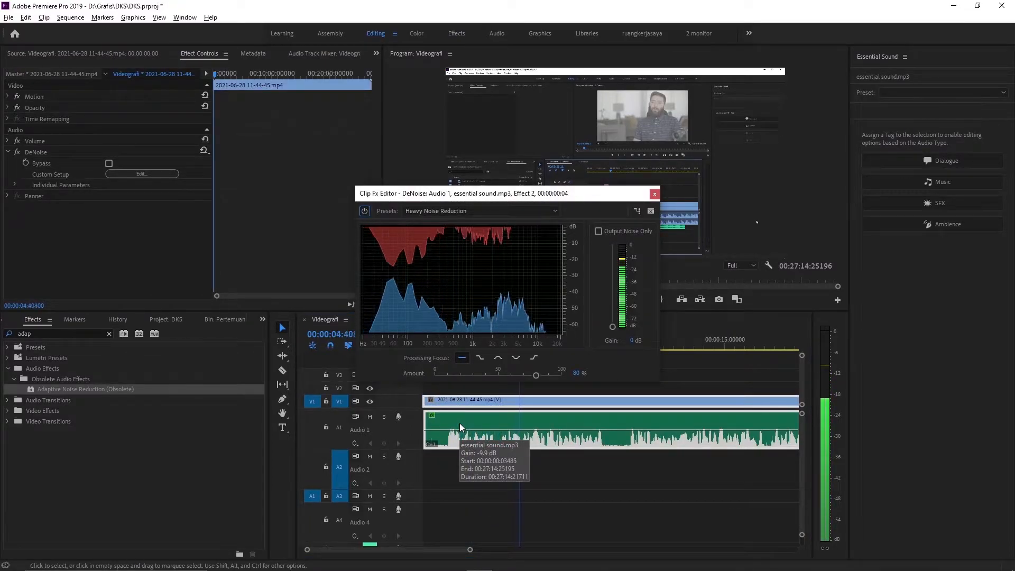
click(459, 424)
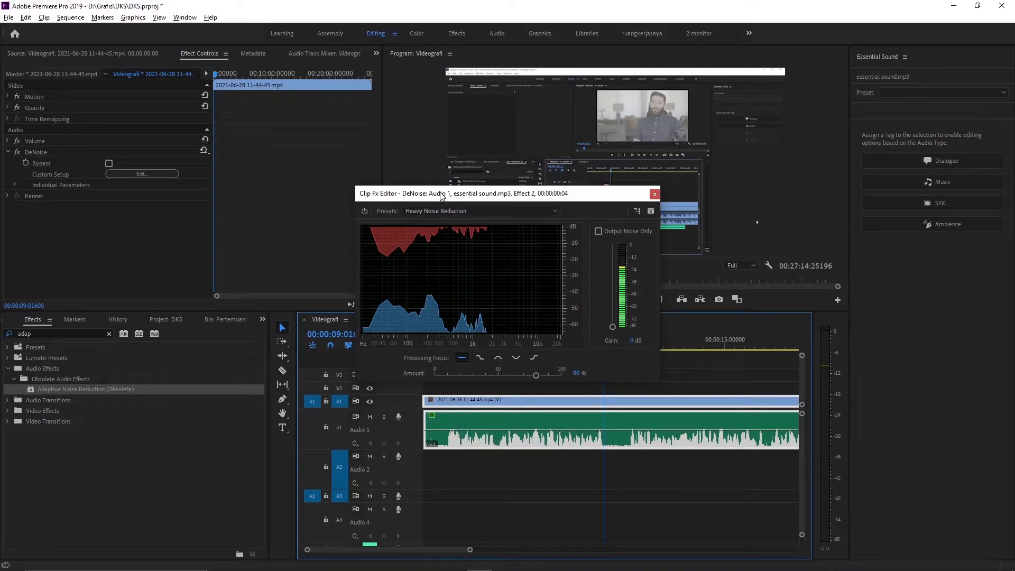
Move the DeNoise editor clear of the timeline and replay from the start while lowering the Amount to 7%
drag(442, 194, 439, 109)
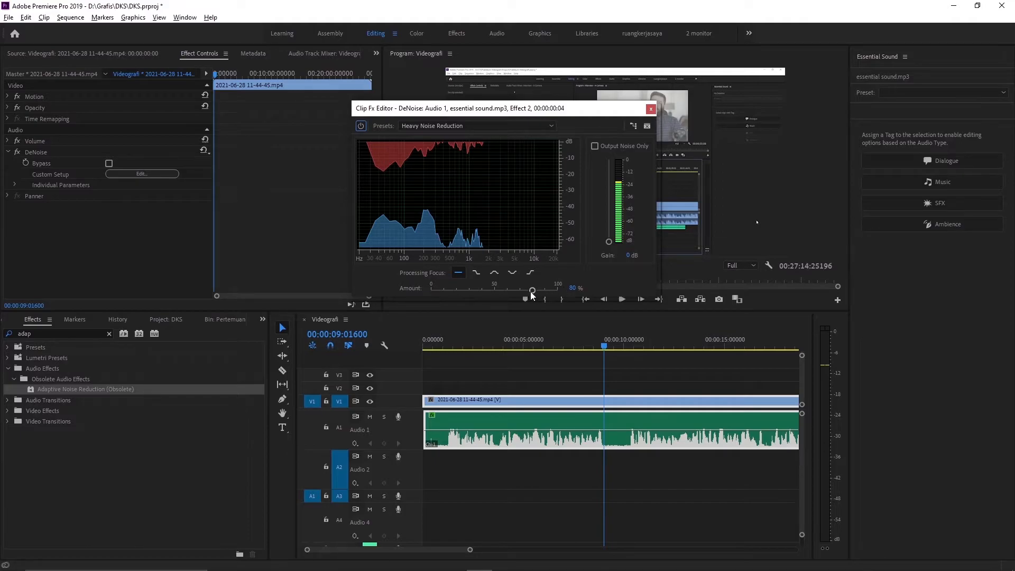
click(426, 345)
drag(427, 343, 421, 344)
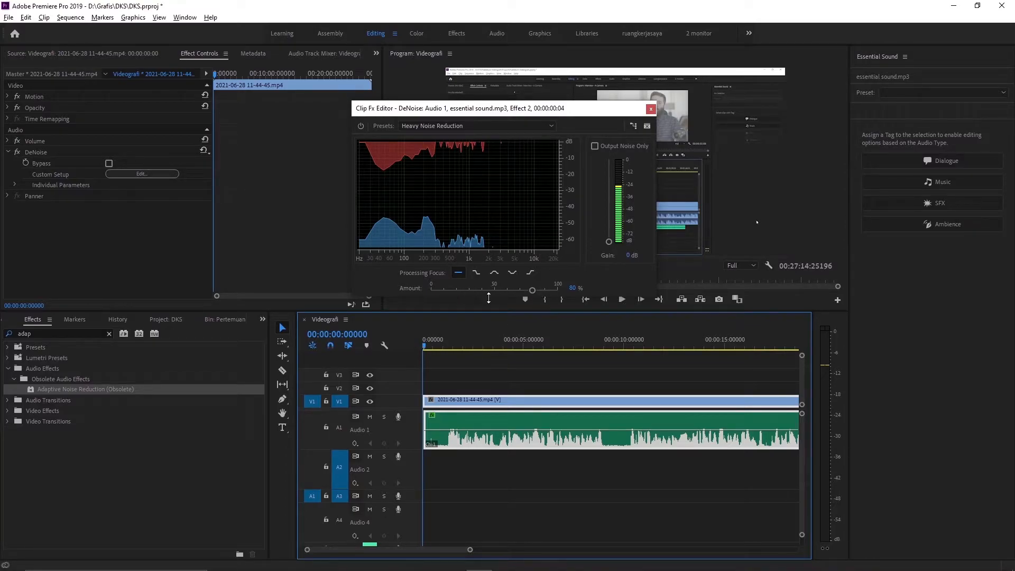
key(space)
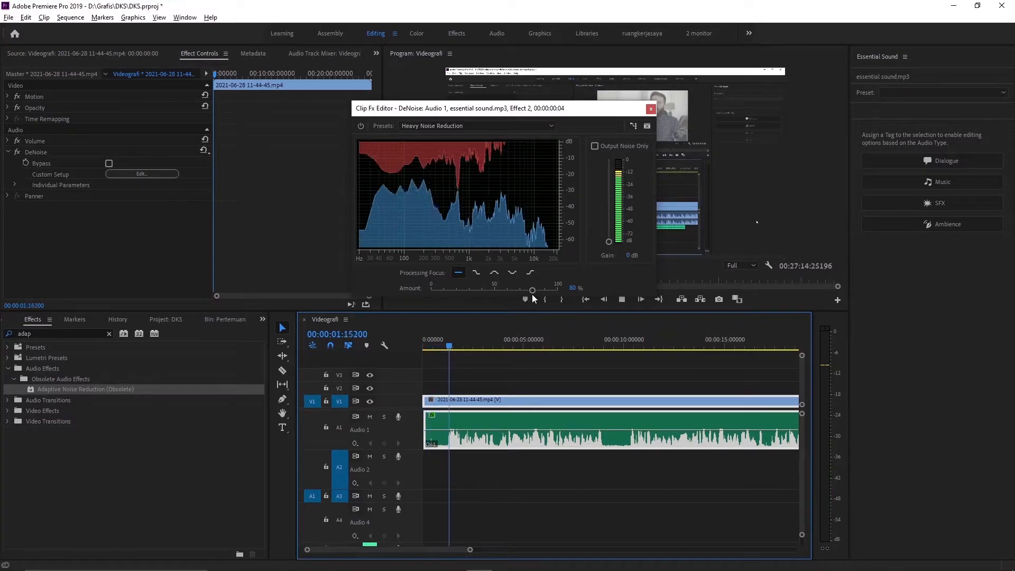
drag(531, 293, 439, 294)
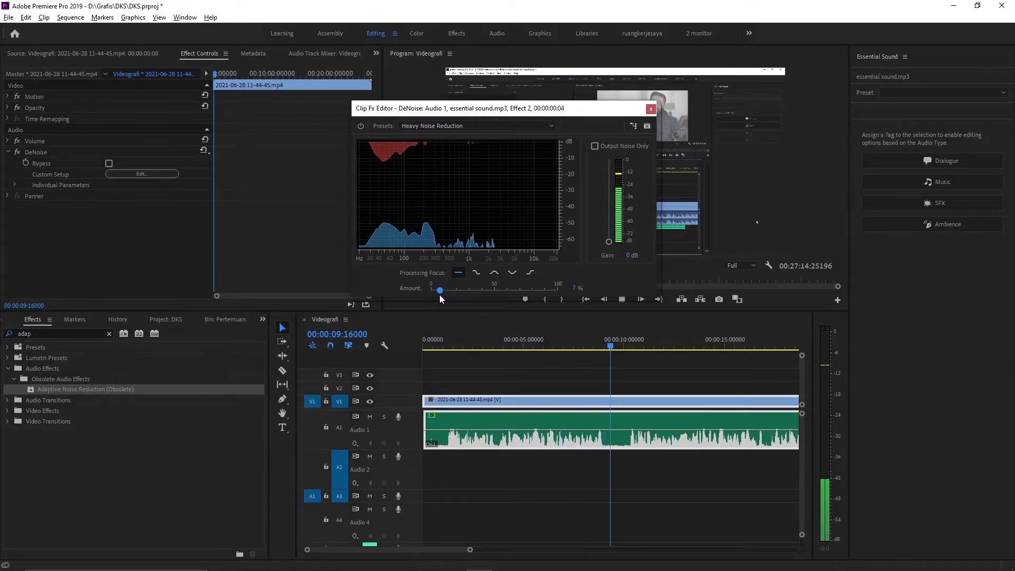
key(space)
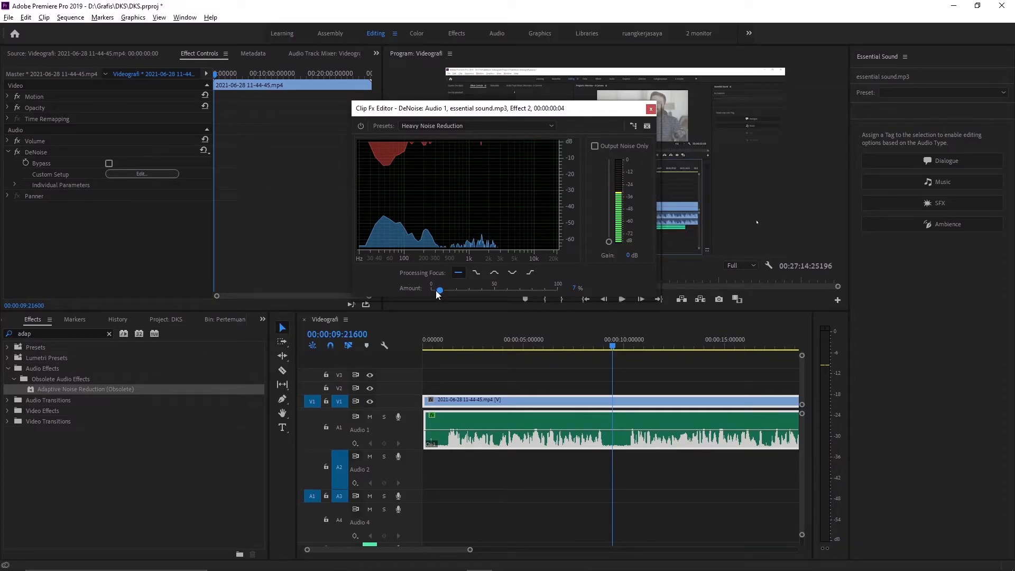
Try the DeNoise Amount at 100% and play the sequence from the start
drag(438, 294, 430, 296)
drag(431, 295, 559, 294)
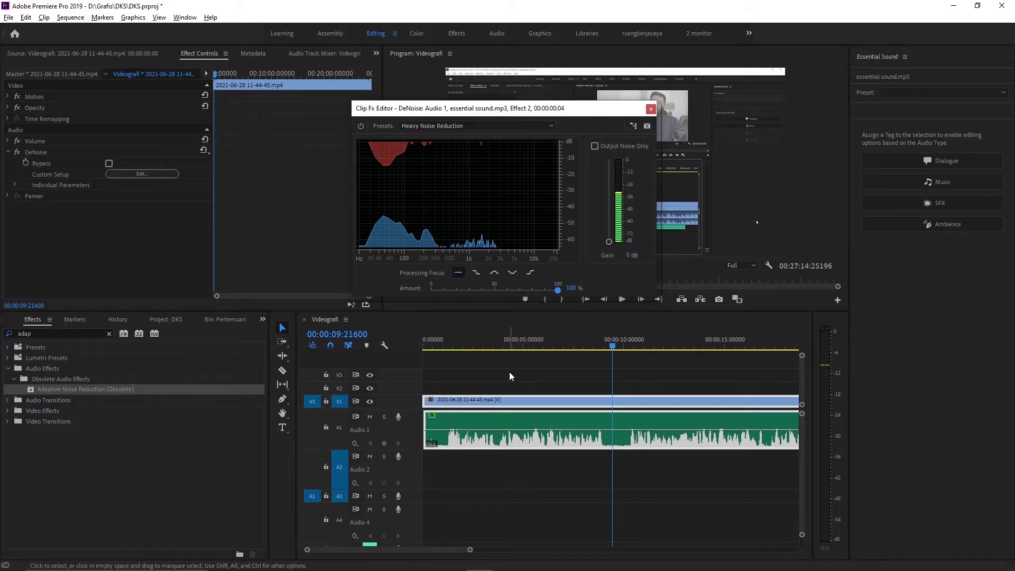
click(442, 342)
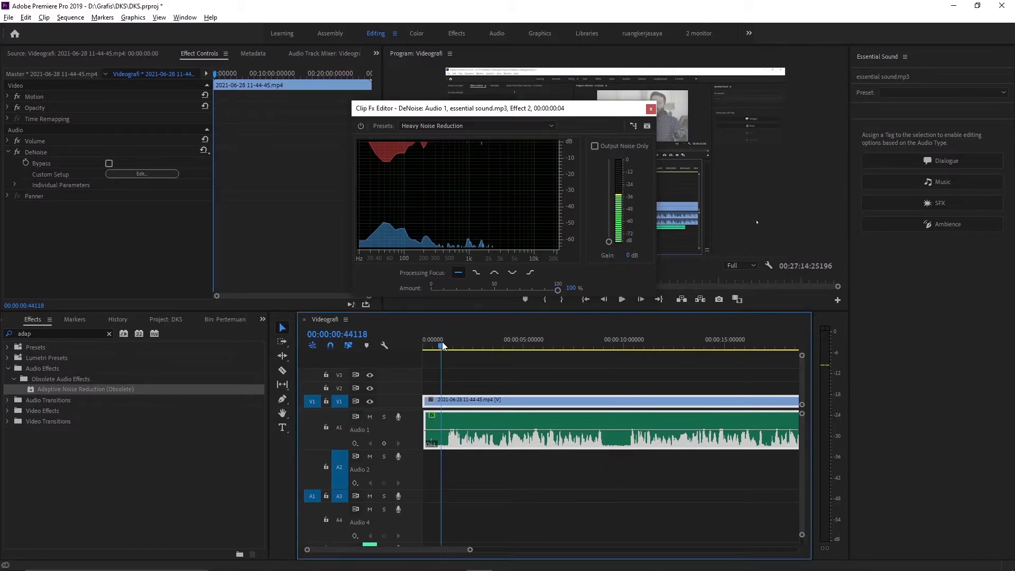
click(441, 342)
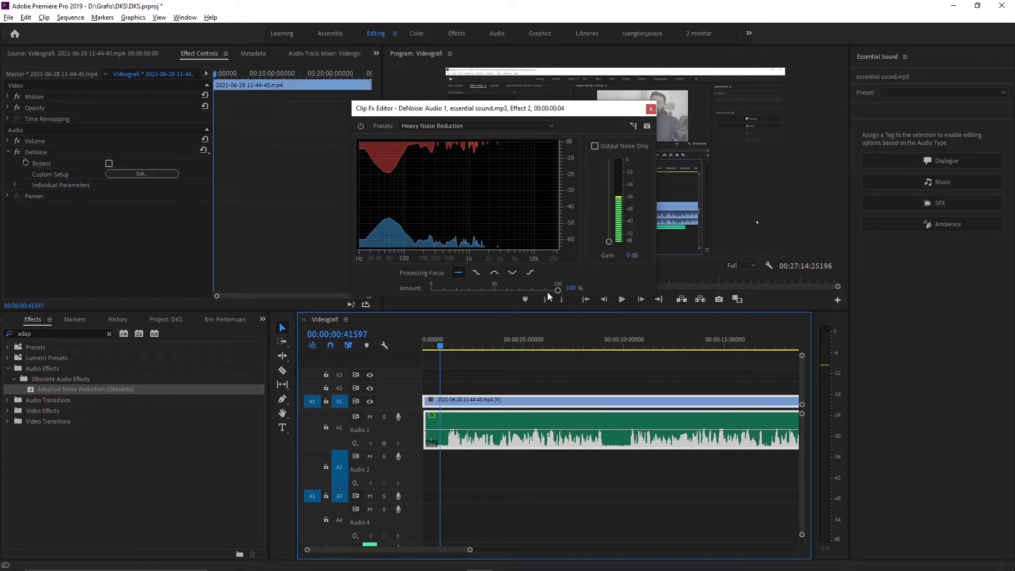
drag(439, 347, 413, 350)
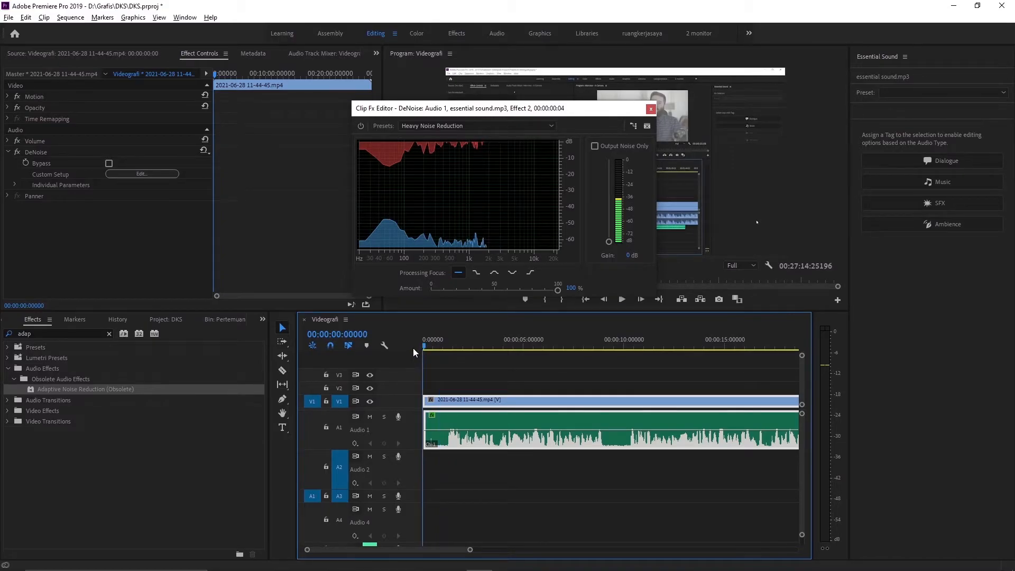
key(space)
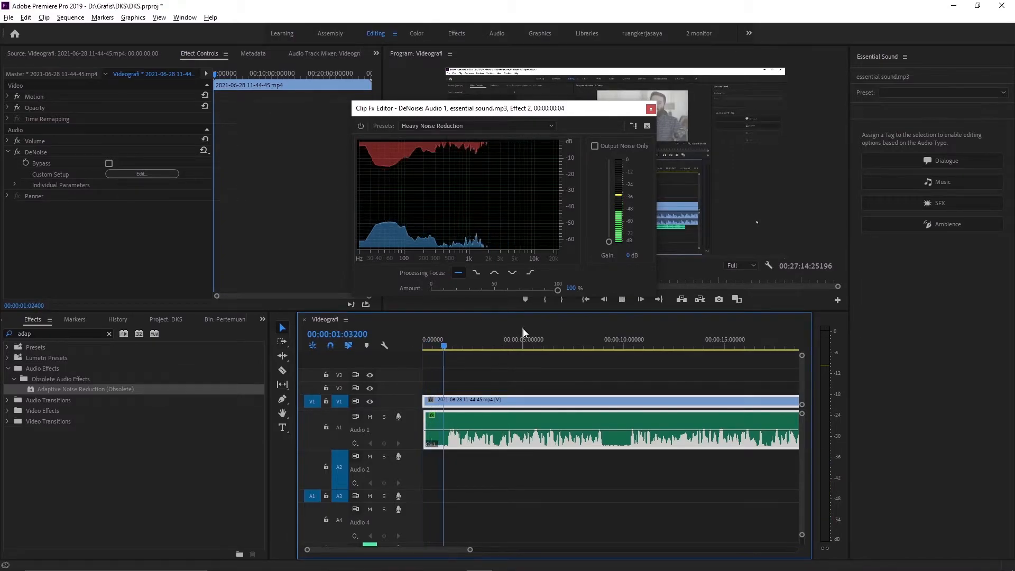
Set the DeNoise Amount to 70%, keep the Heavy Noise Reduction preset and close the effect editor
drag(559, 292, 522, 294)
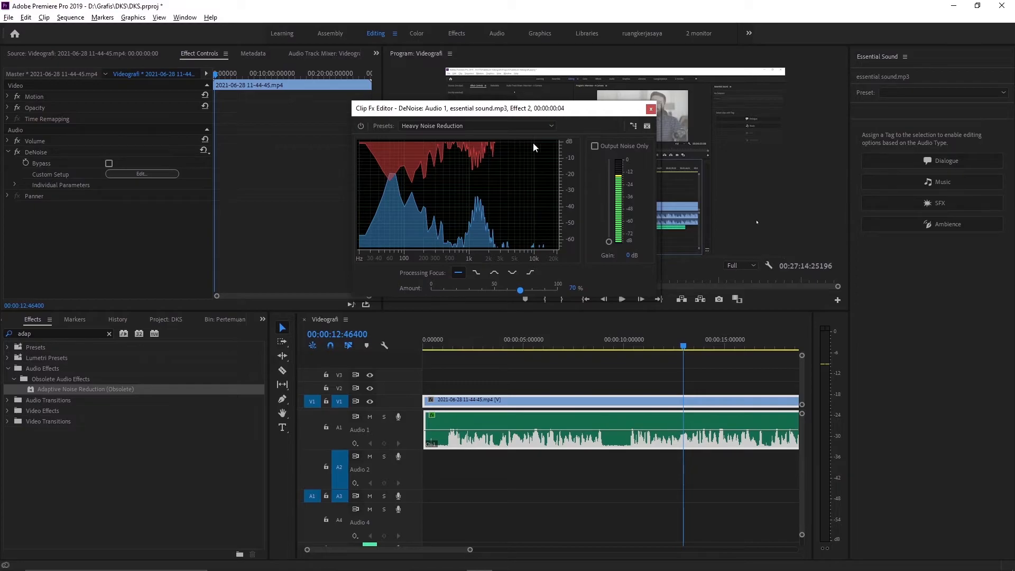
click(514, 126)
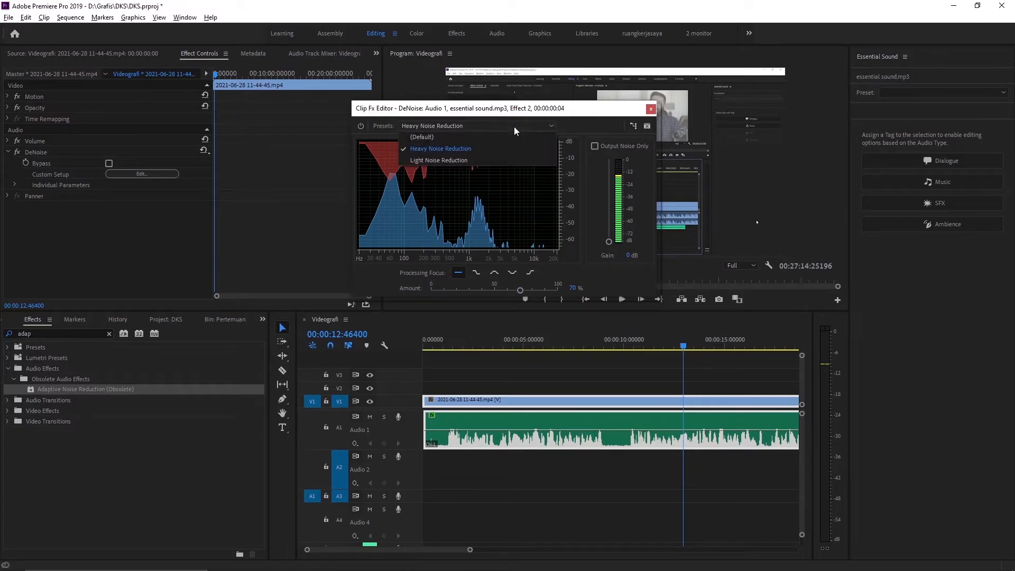
click(514, 126)
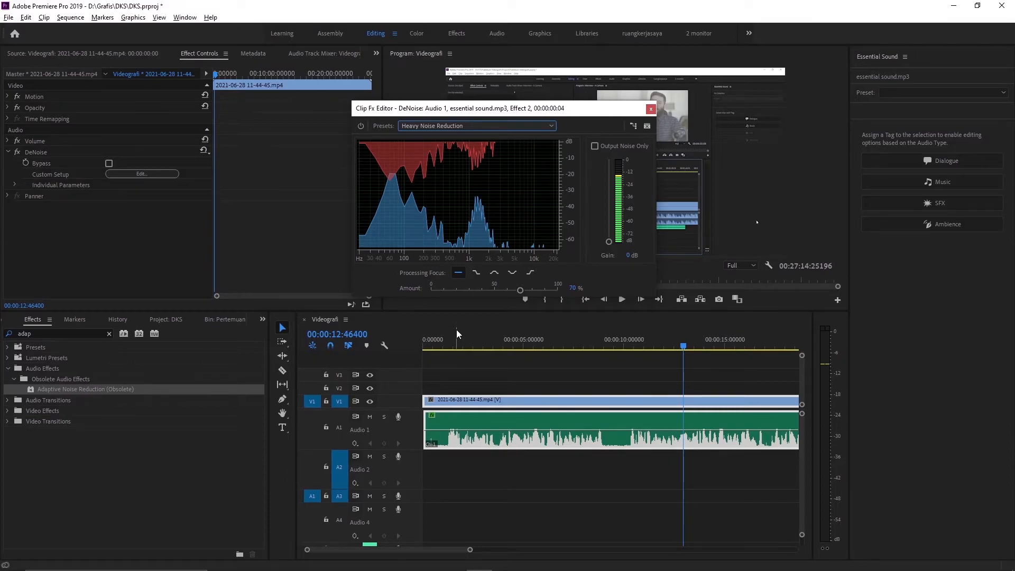
click(651, 109)
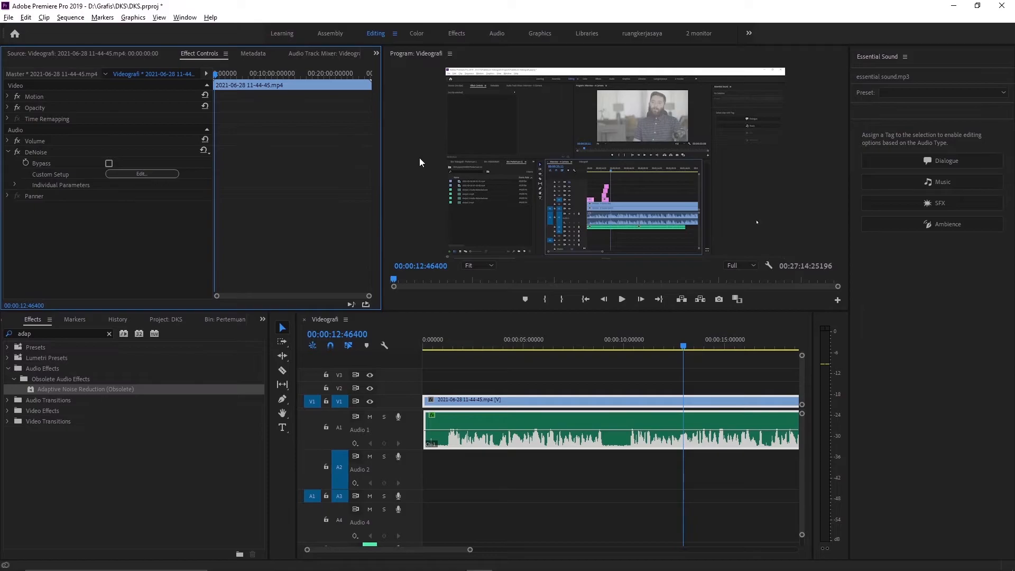
Delete the DeNoise effect from the Audio 1 clip and return the playhead to the start of the sequence
click(44, 152)
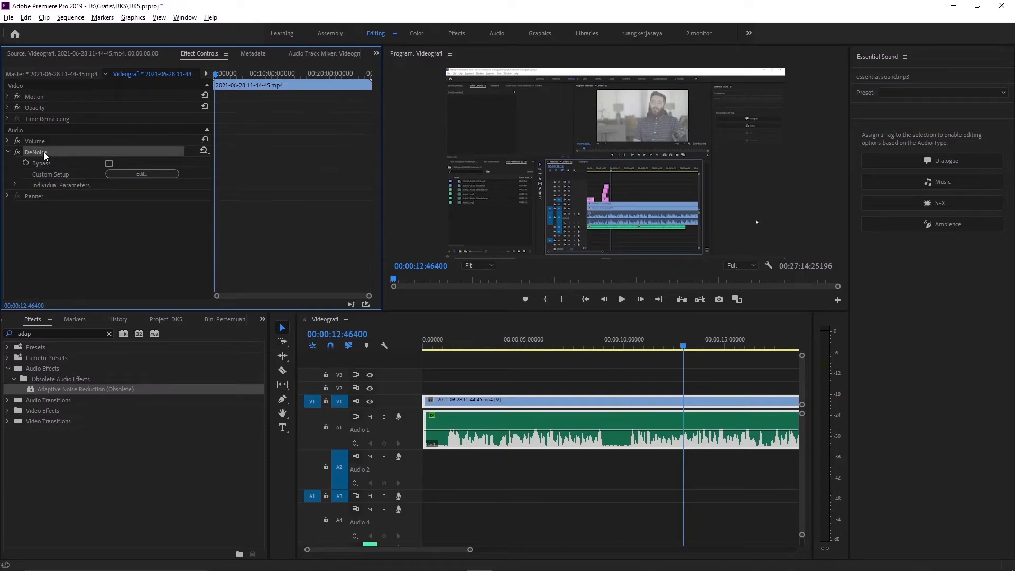
key(Delete)
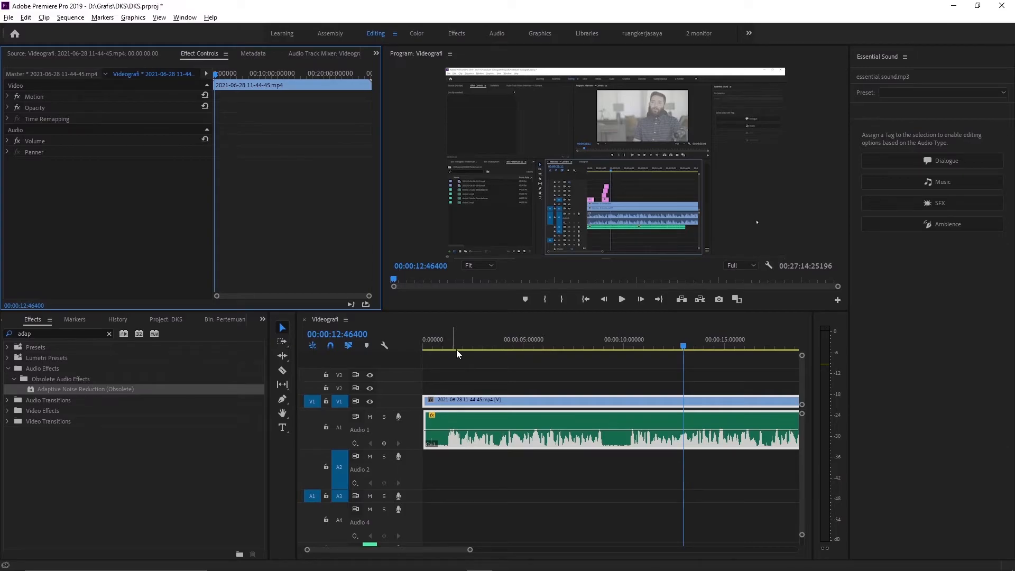
click(440, 348)
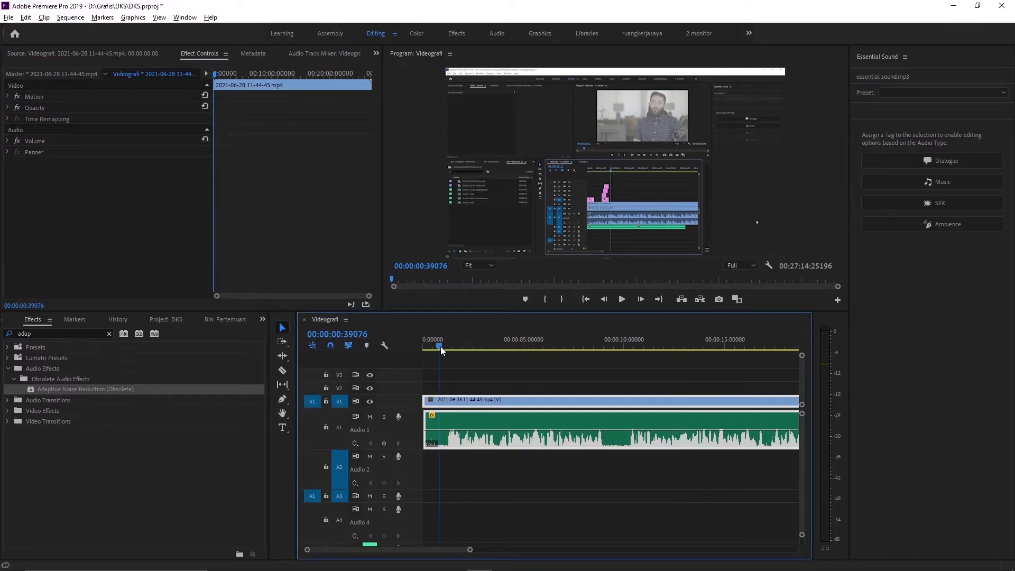
drag(440, 346, 403, 345)
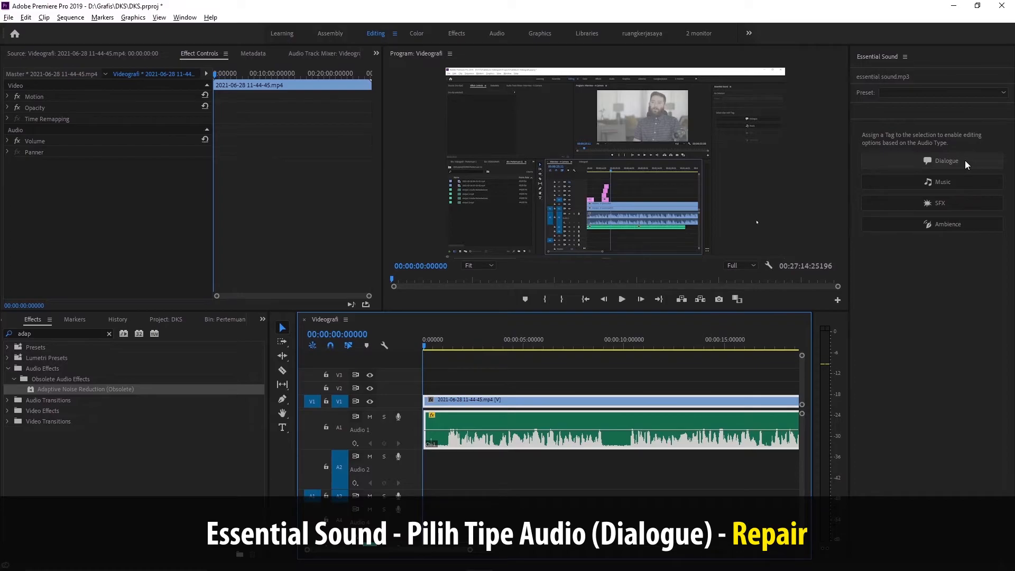
Assign the Dialogue audio type to the selected clip in Essential Sound and expand its Repair settings
click(659, 481)
click(694, 444)
click(696, 453)
click(655, 433)
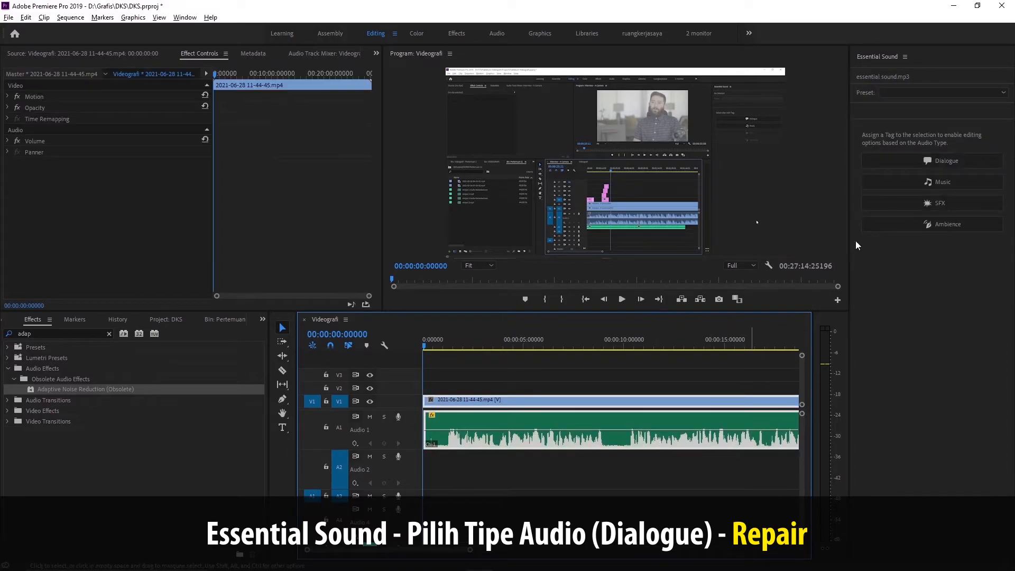
click(947, 164)
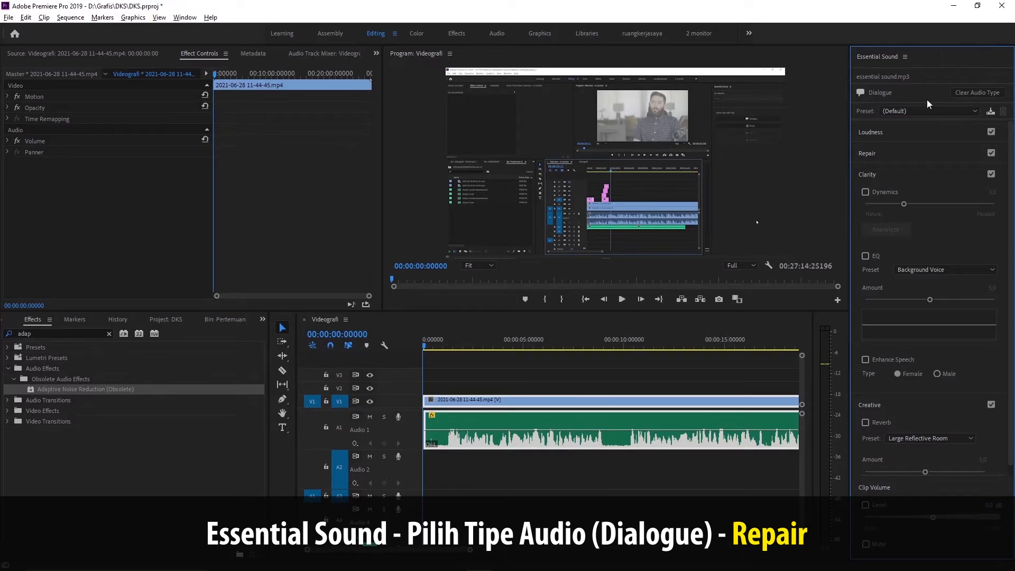
click(880, 153)
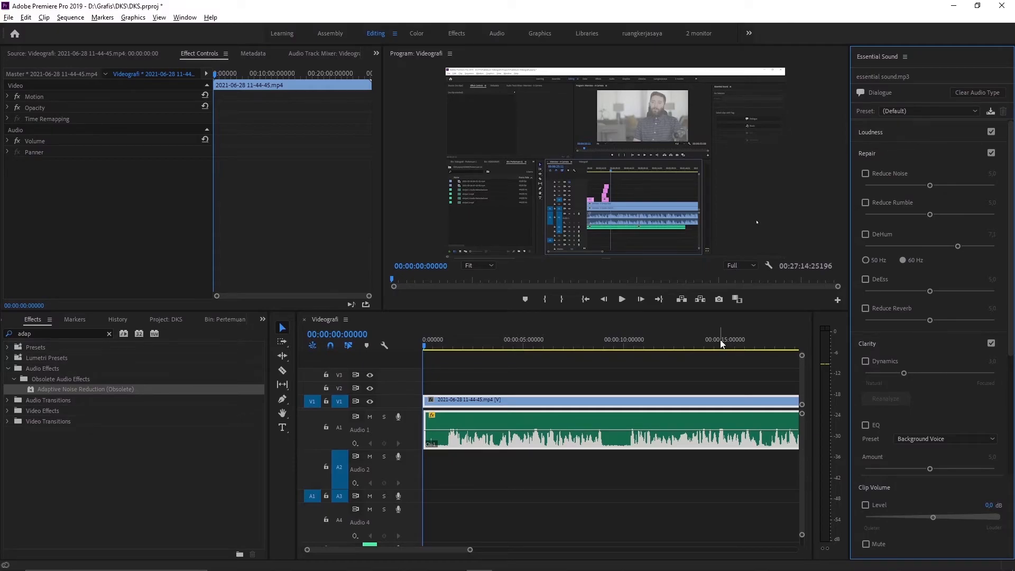
Play the sequence from the start while enabling Reduce Noise and raising its amount to 7.0
key(space)
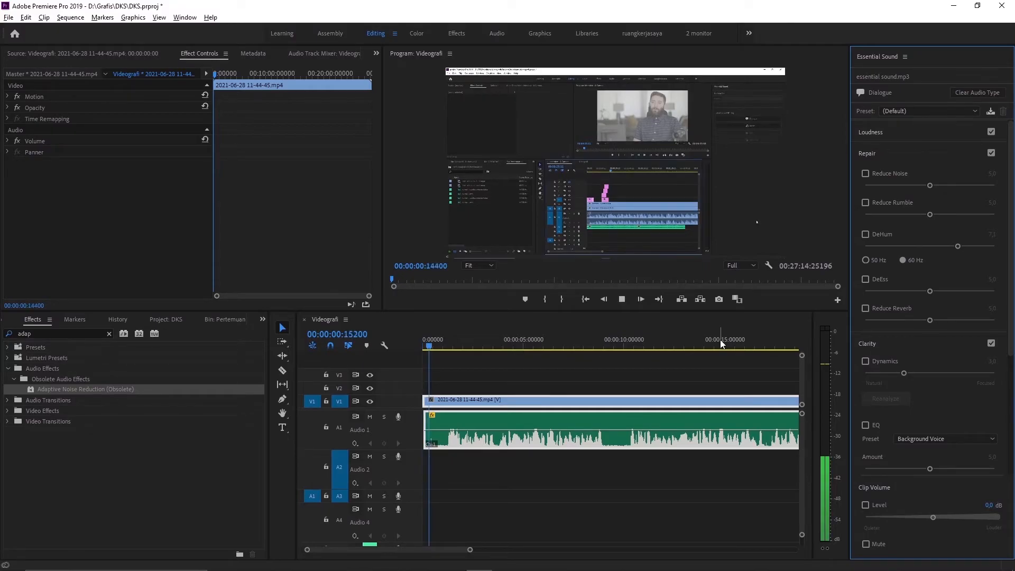
click(865, 173)
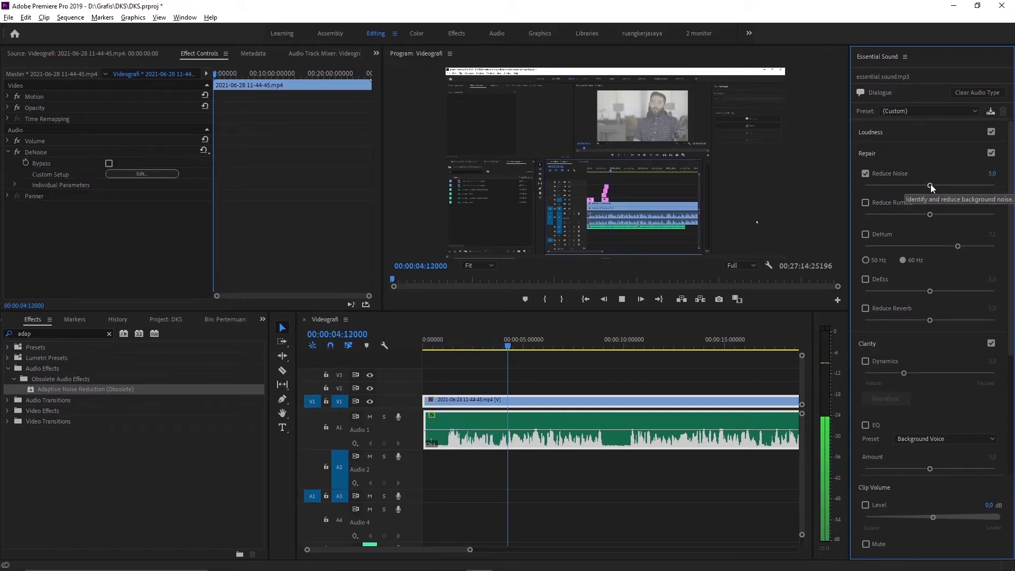
drag(931, 184, 944, 184)
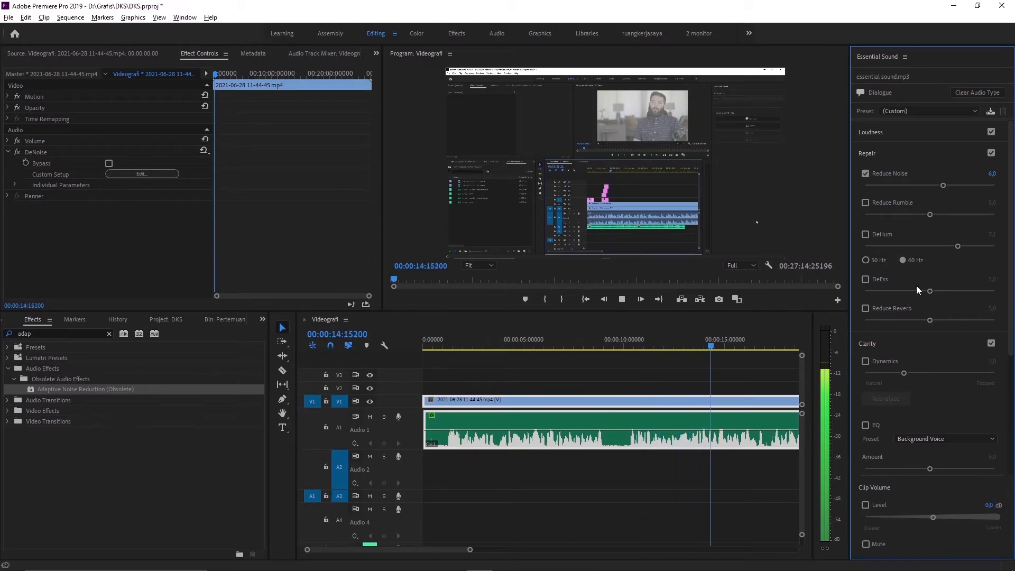
drag(944, 186, 956, 183)
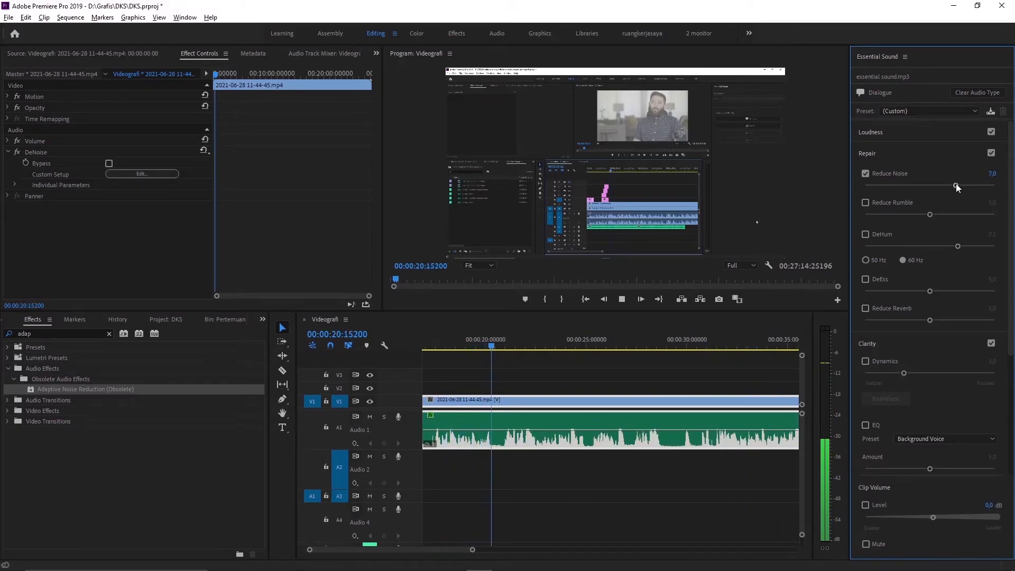
key(space)
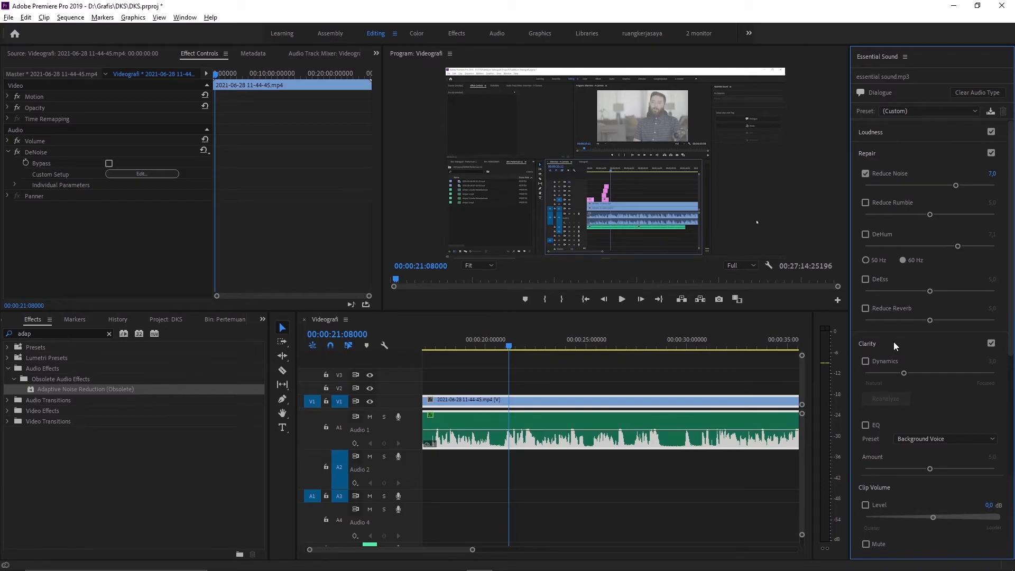
Try Reduce Rumble at 6.5 on the dialogue clip while the sequence plays
key(space)
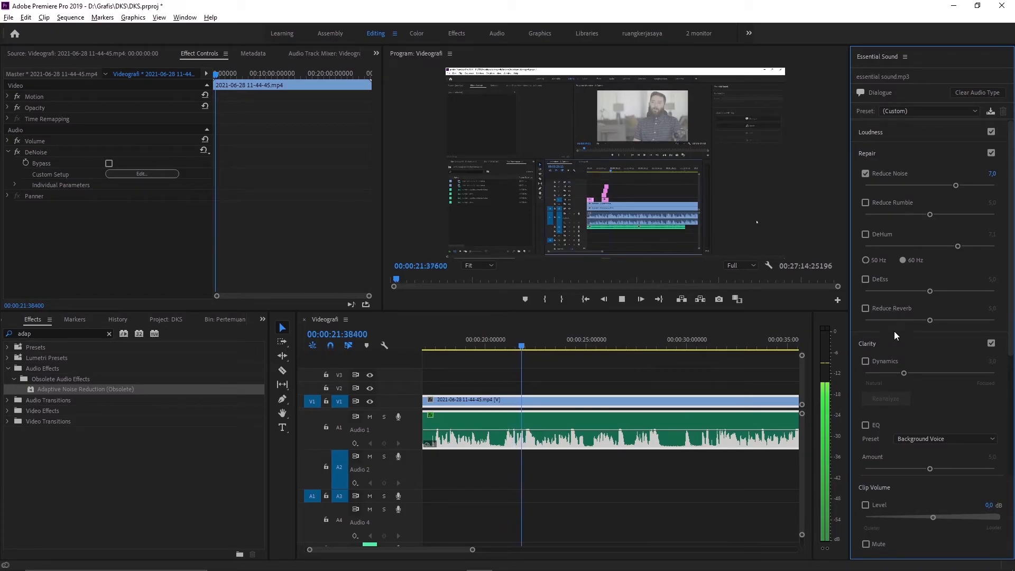
click(868, 205)
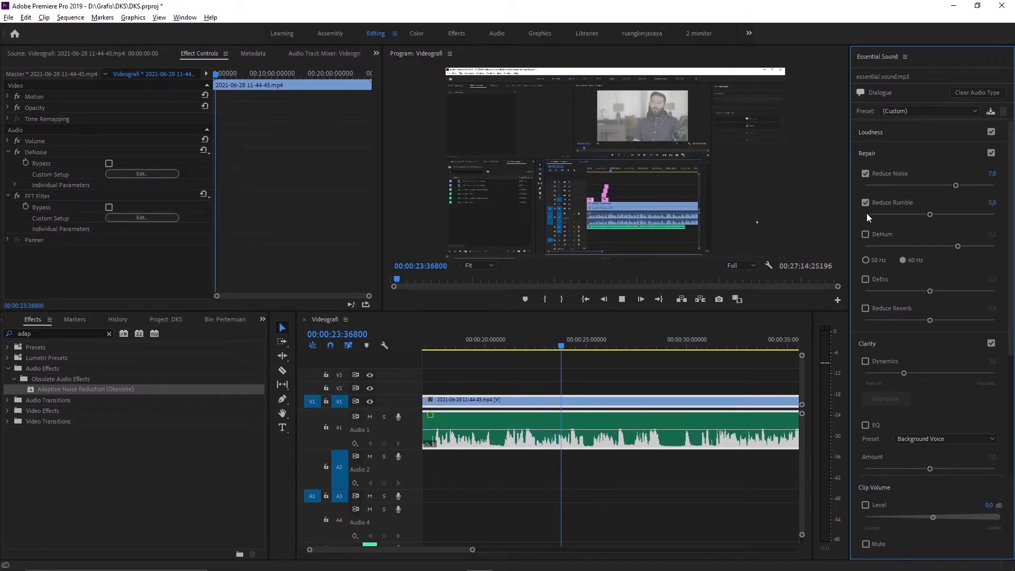
mouse_move(931, 213)
mouse_down()
mouse_move(973, 215)
mouse_move(950, 218)
mouse_up()
key(space)
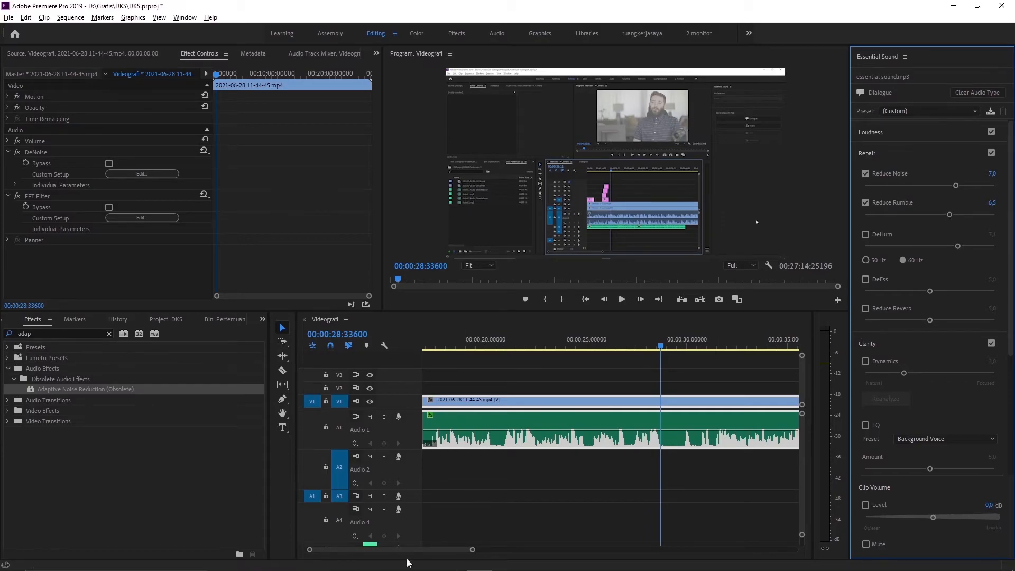
Replay the sequence from about 17 seconds and try DeHum at 7.1 on the dialogue clip
click(436, 344)
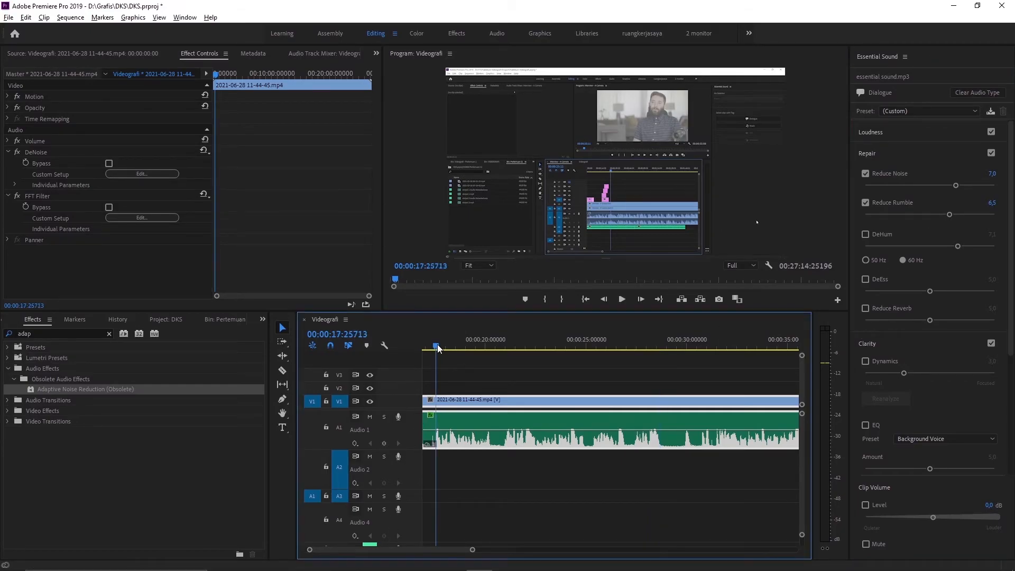
key(space)
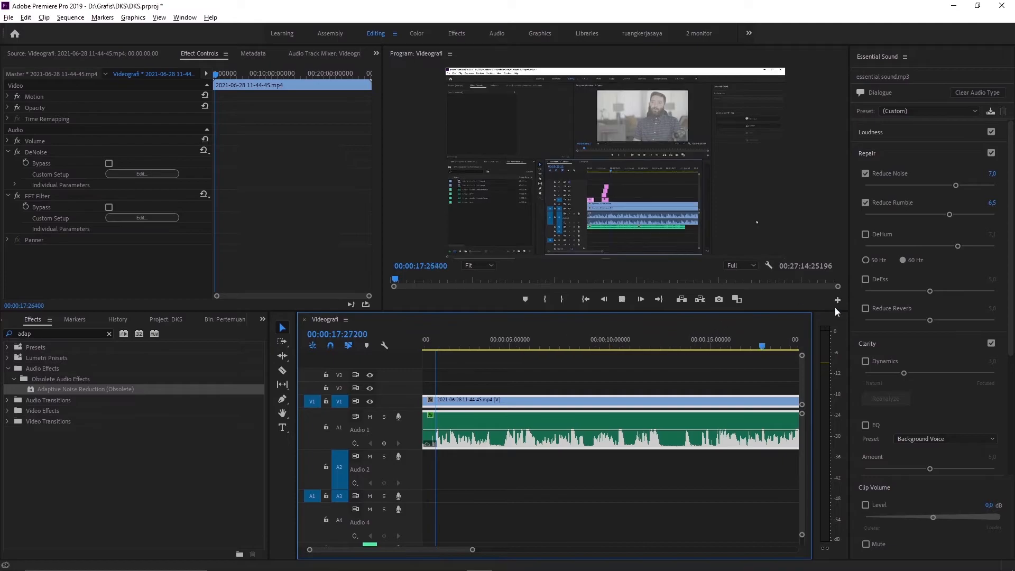
click(866, 234)
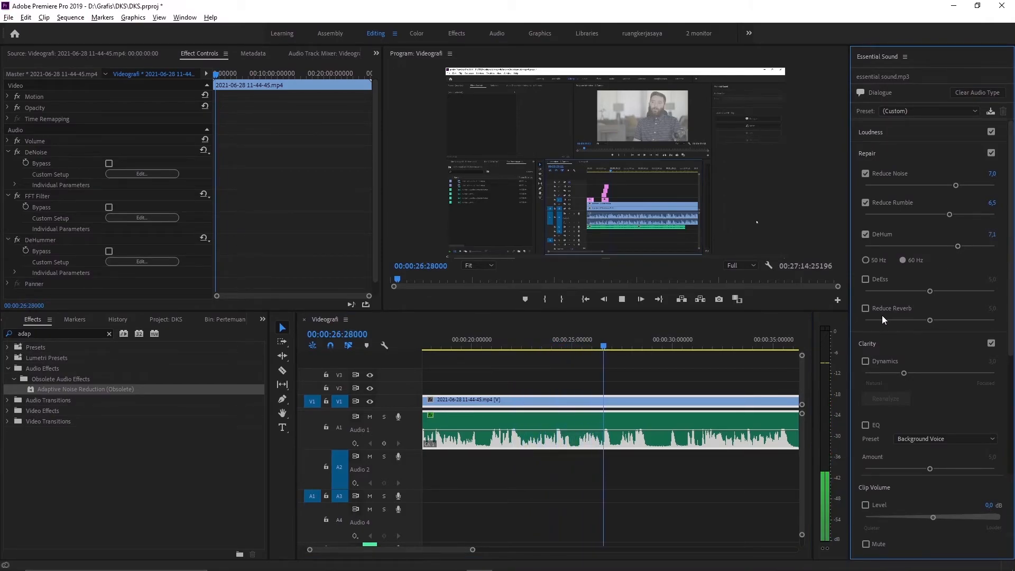
key(space)
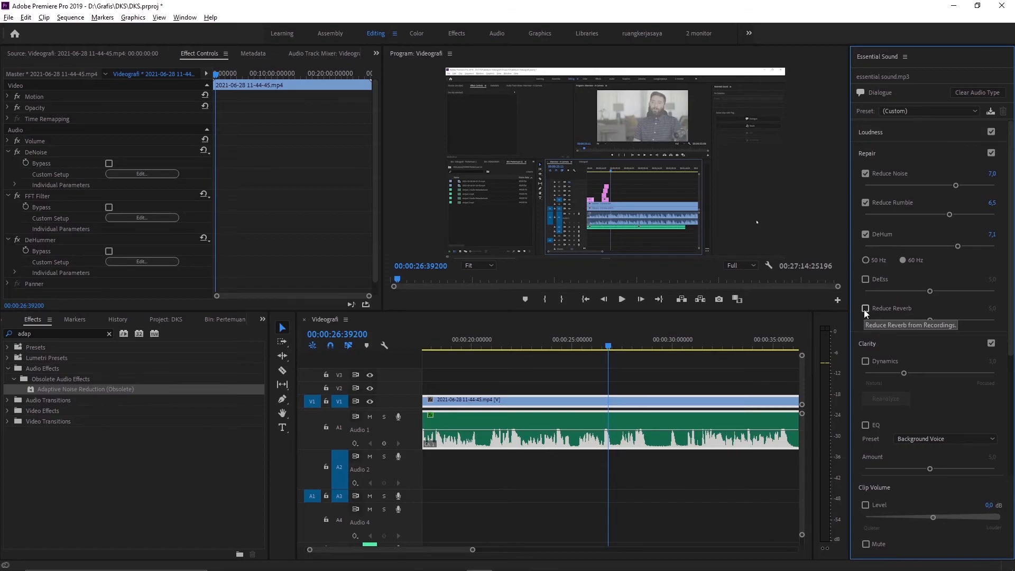
Turn off Reduce Rumble and DeHum, then play the clip with only Reduce Noise enabled
click(866, 204)
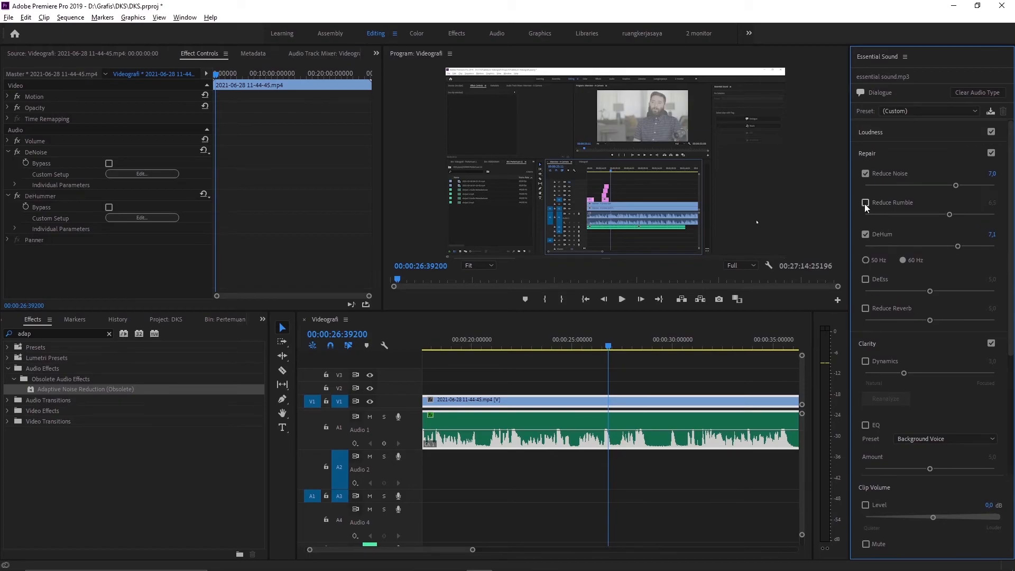
click(866, 234)
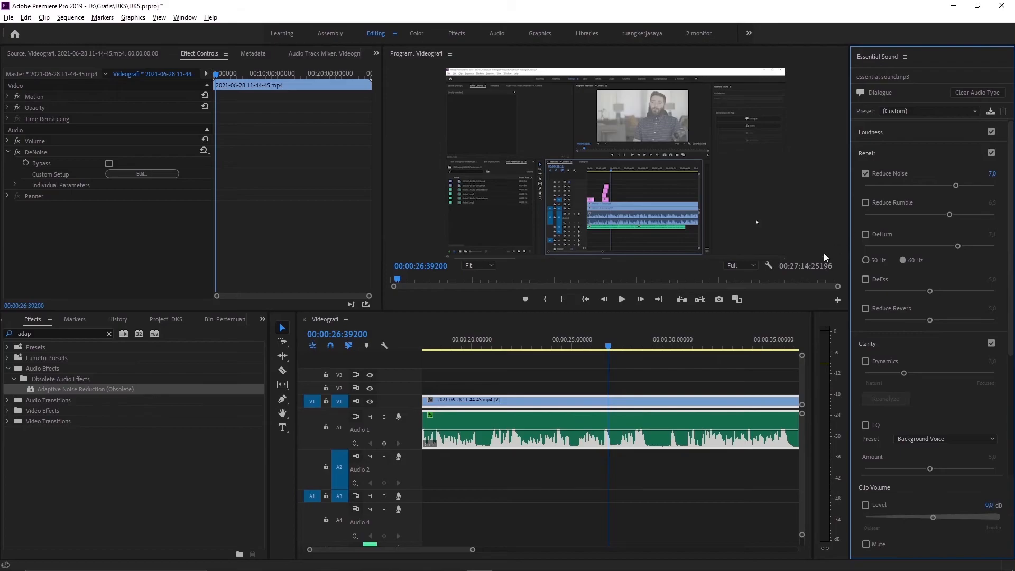
key(space)
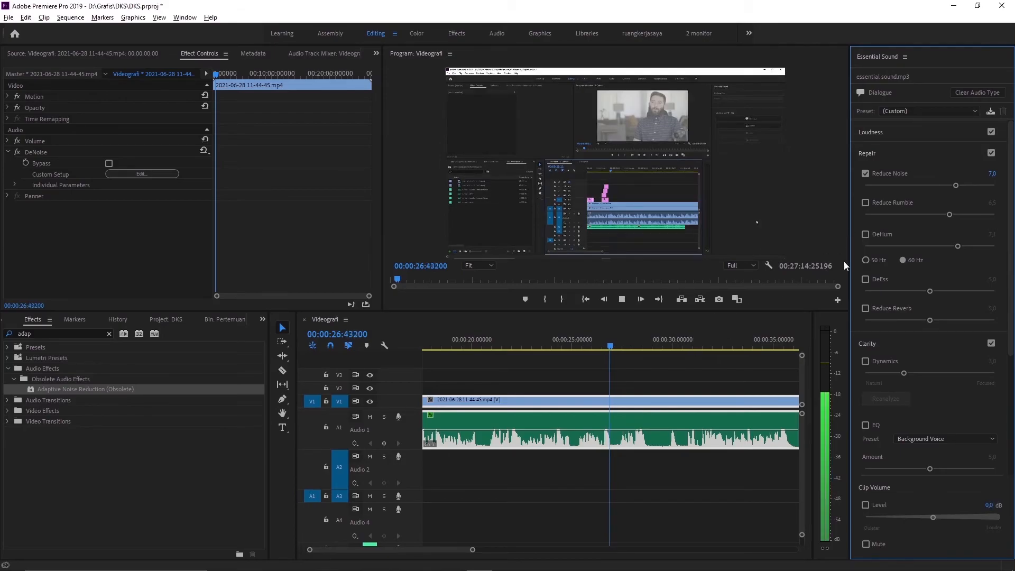
key(space)
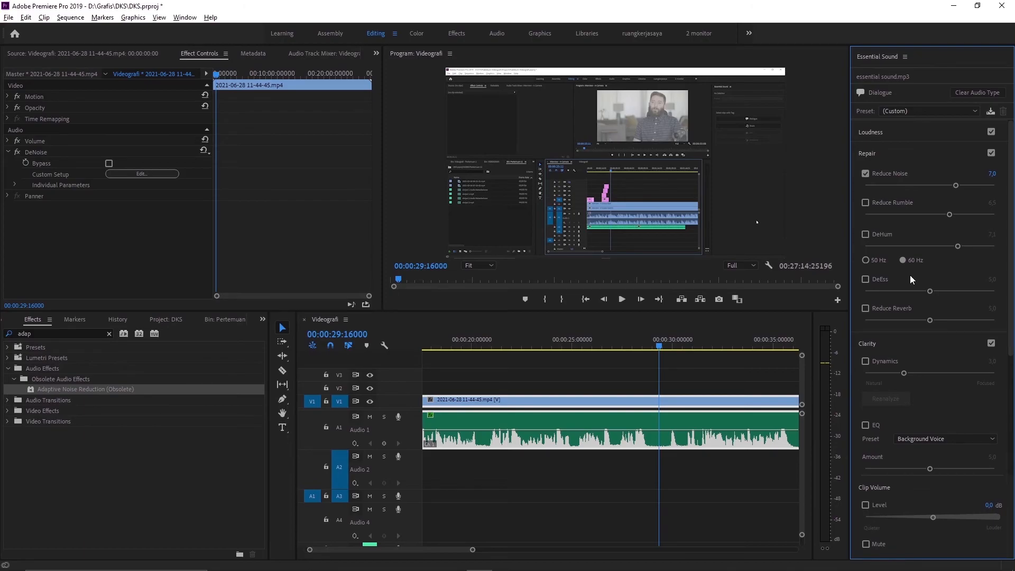
click(798, 207)
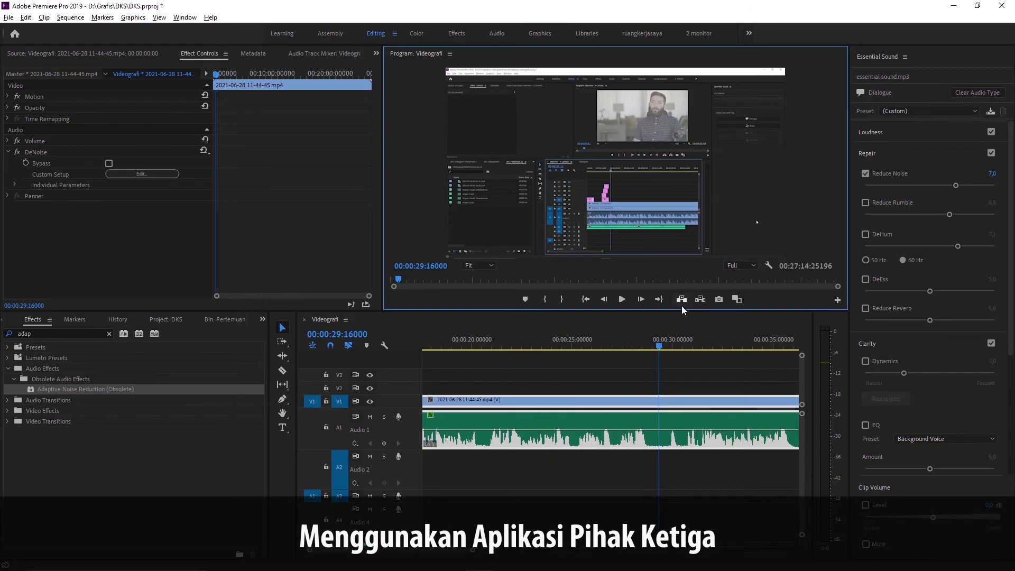